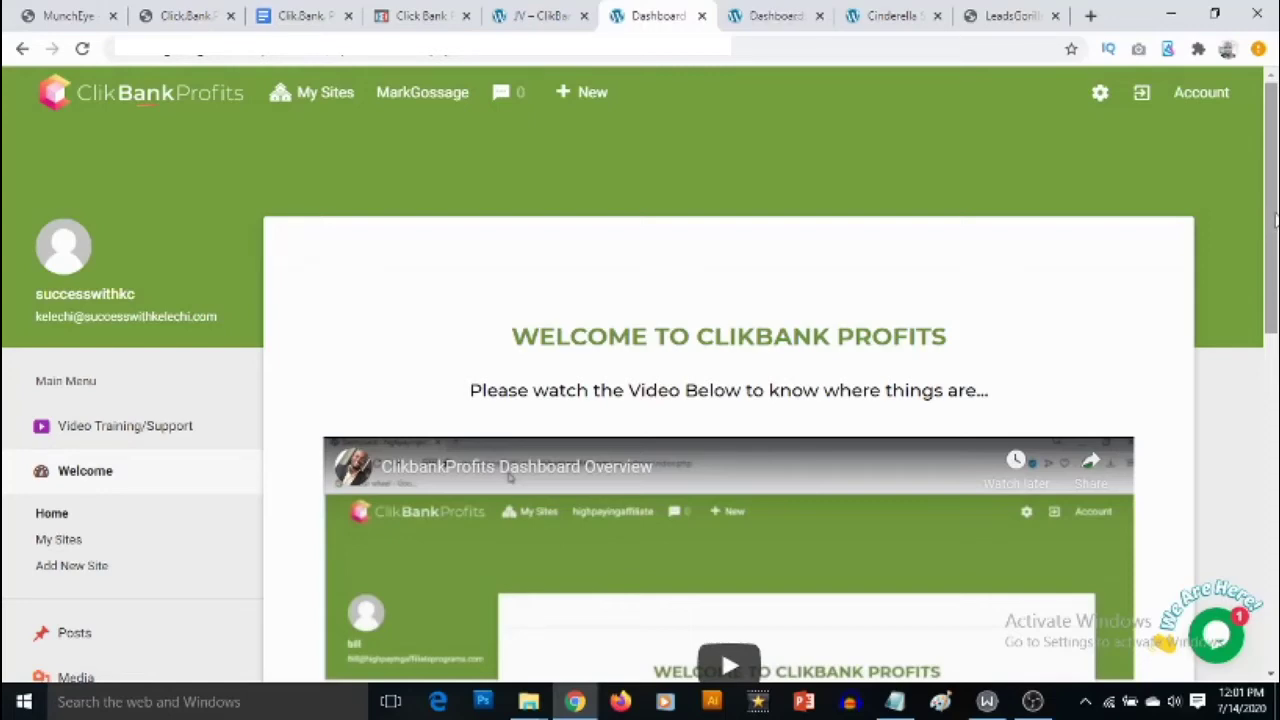
# Look over the ClikBank Profits sales page and the JV page's niche list
pyautogui.moveTo(1275, 220); pyautogui.dragTo(1275, 305)
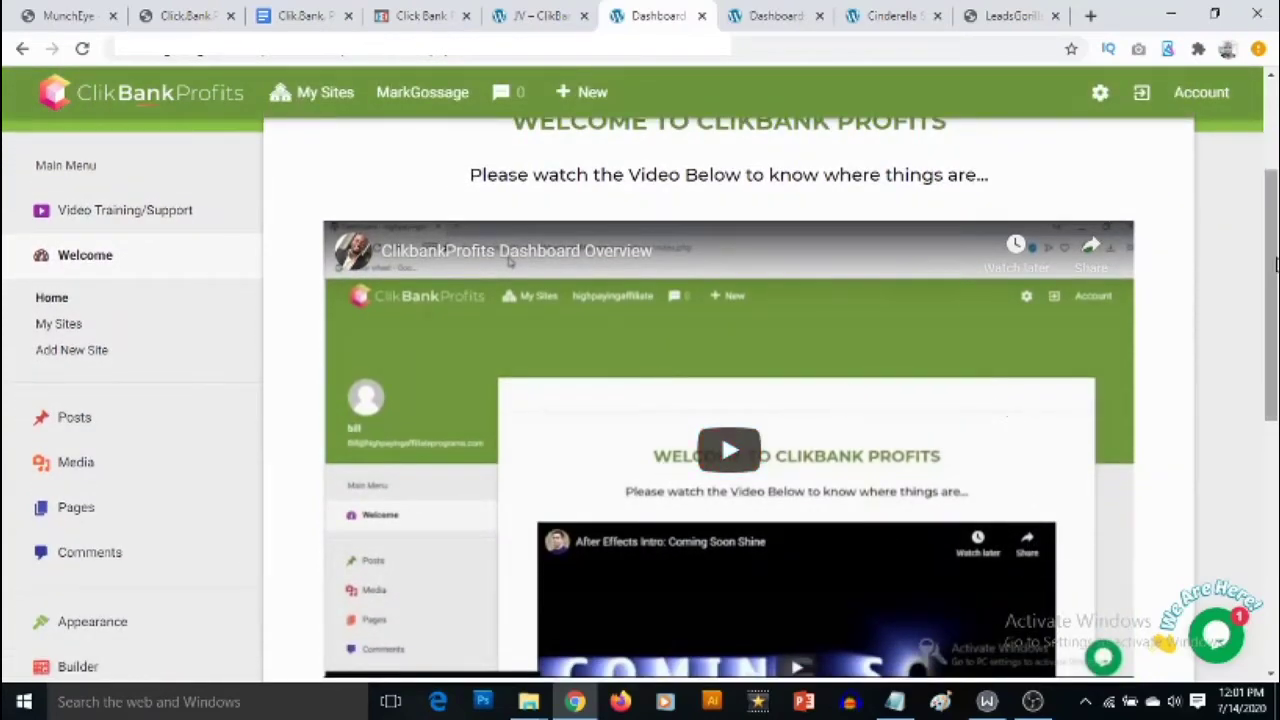
pyautogui.moveTo(1275, 265); pyautogui.dragTo(1275, 329)
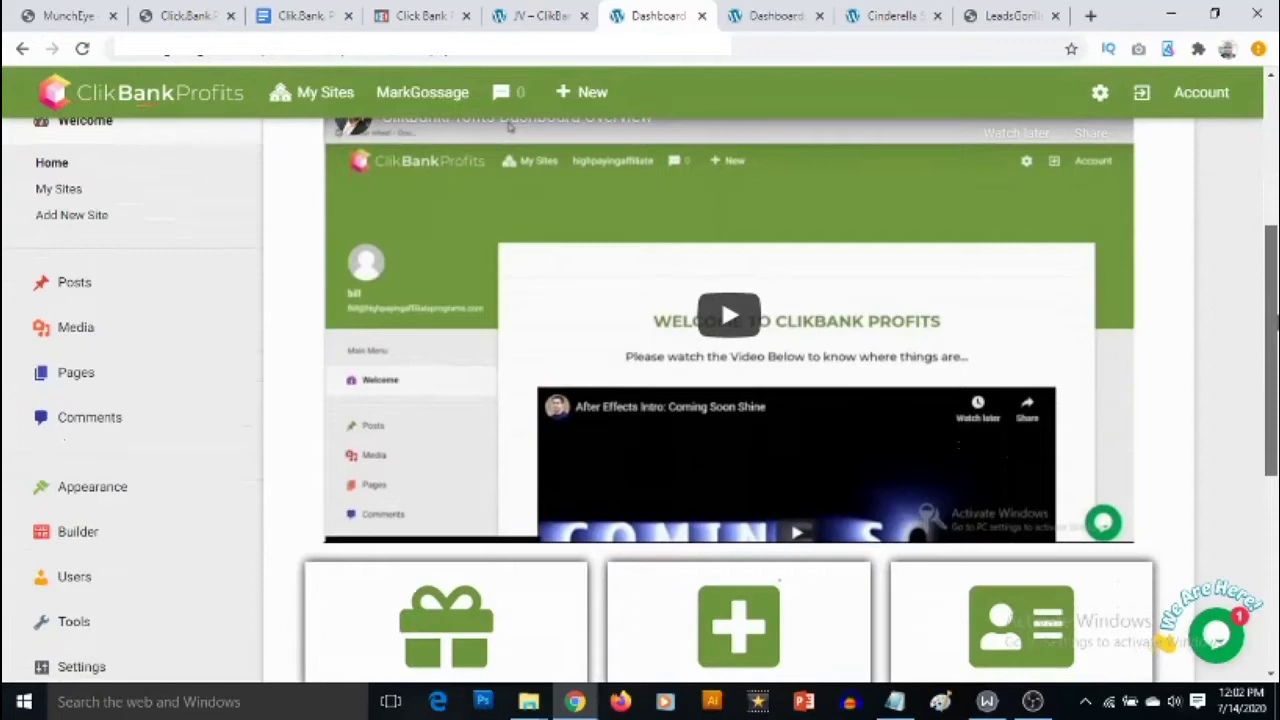
pyautogui.click(395, 17)
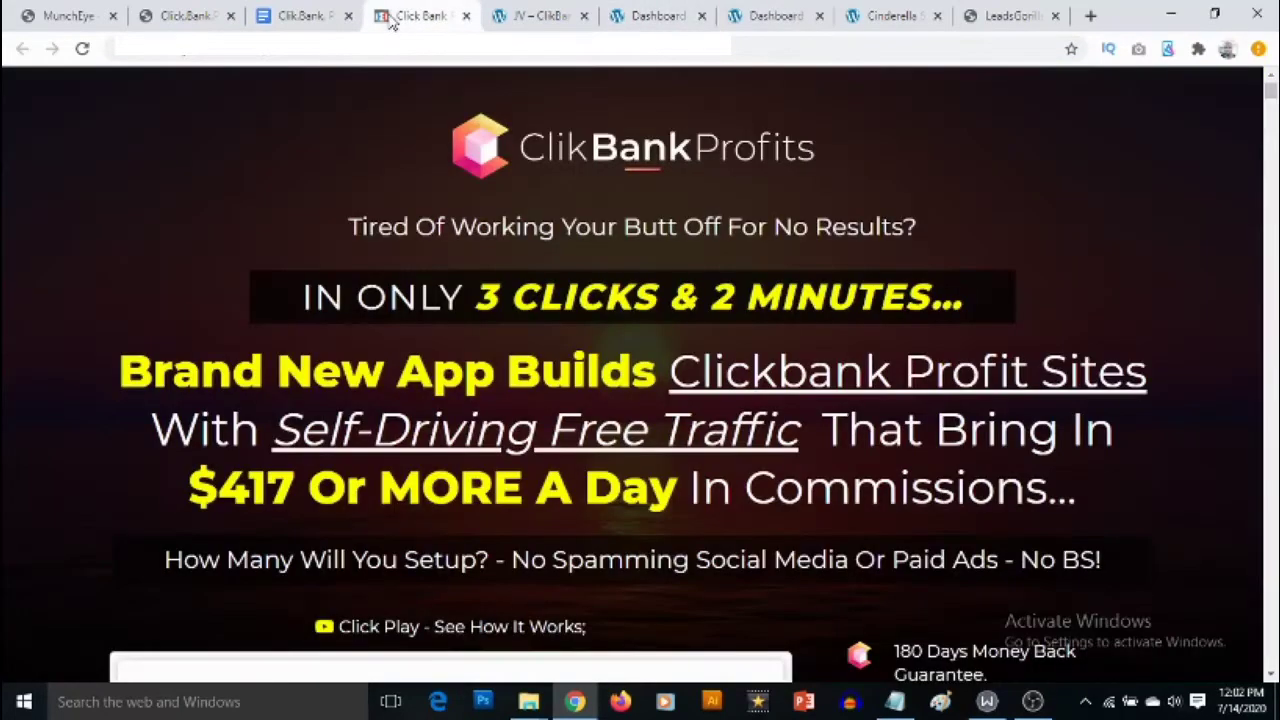
pyautogui.click(520, 20)
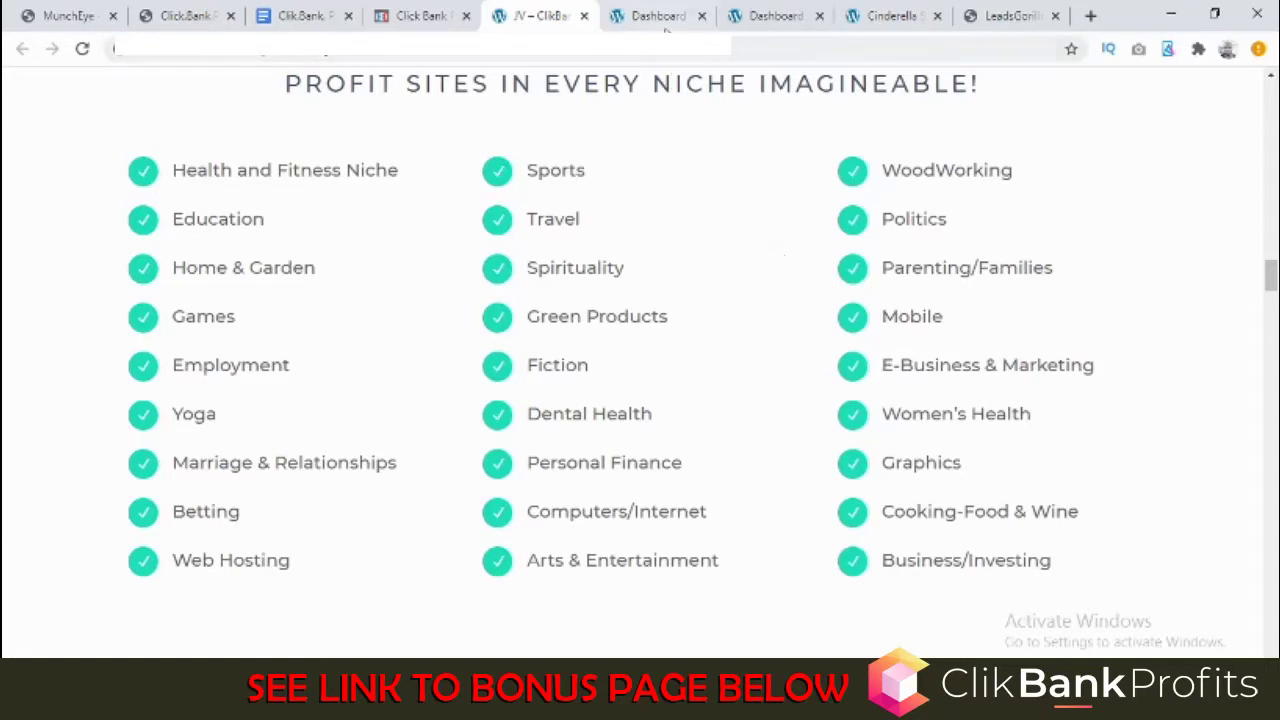
# Return to the ClikBank Profits dashboard and scroll to its Add New Site tile
pyautogui.click(661, 24)
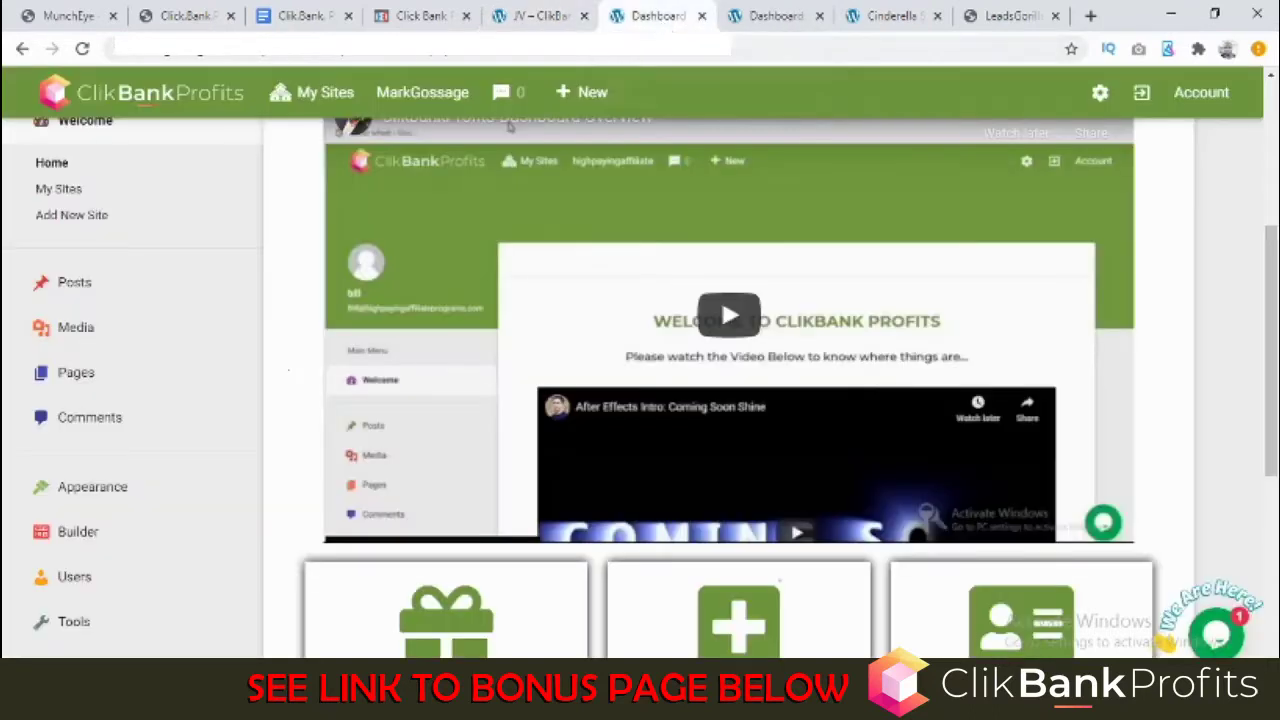
pyautogui.scroll(1, 728, 390)
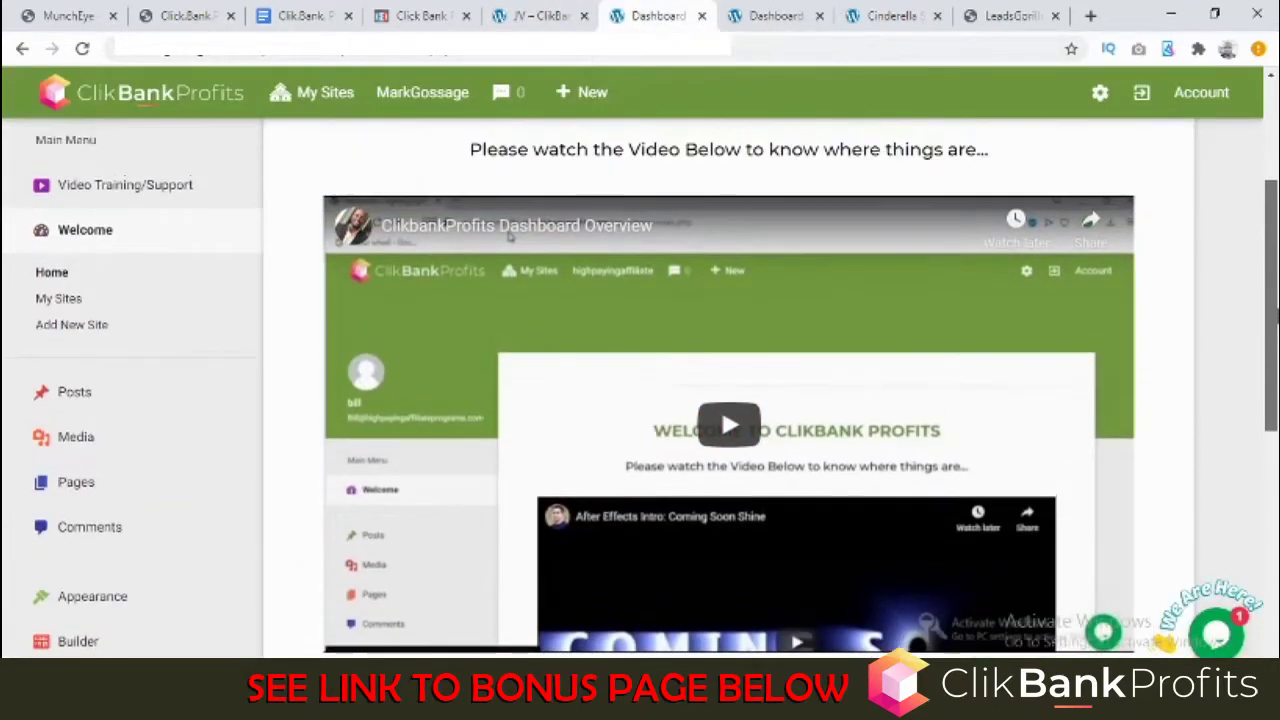
pyautogui.scroll(1, 728, 390)
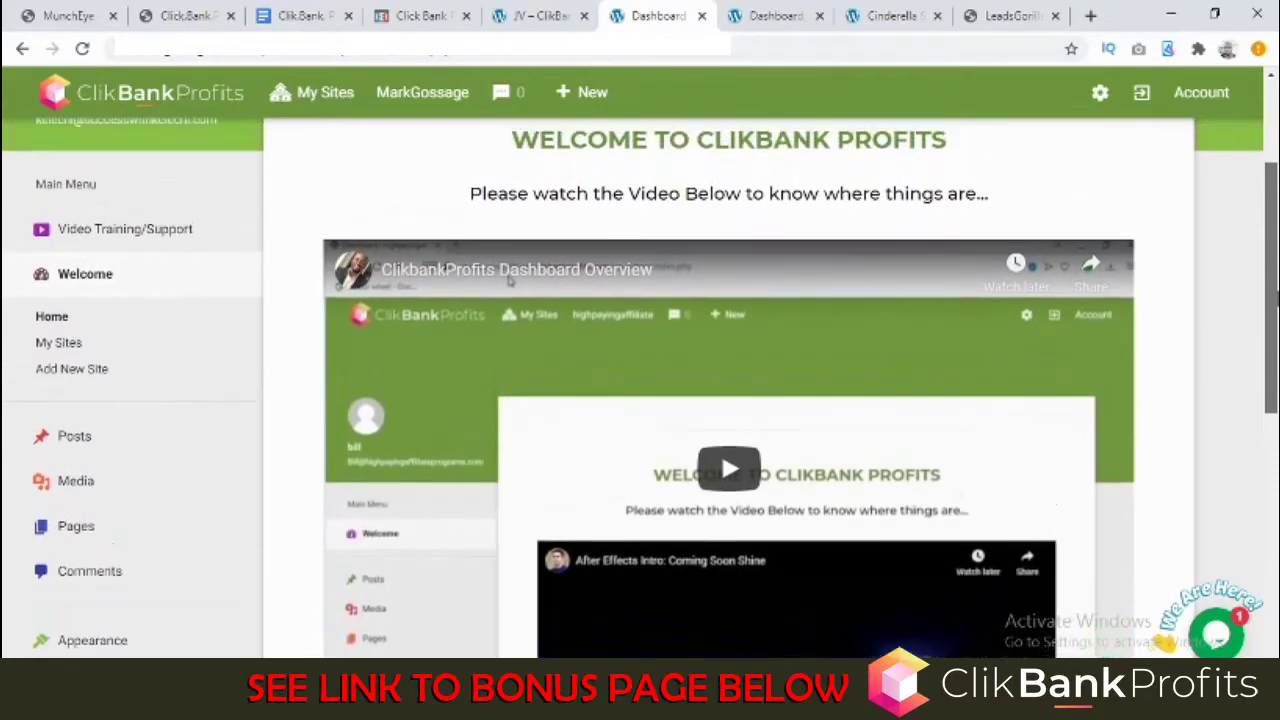
pyautogui.scroll(-3, 508, 281)
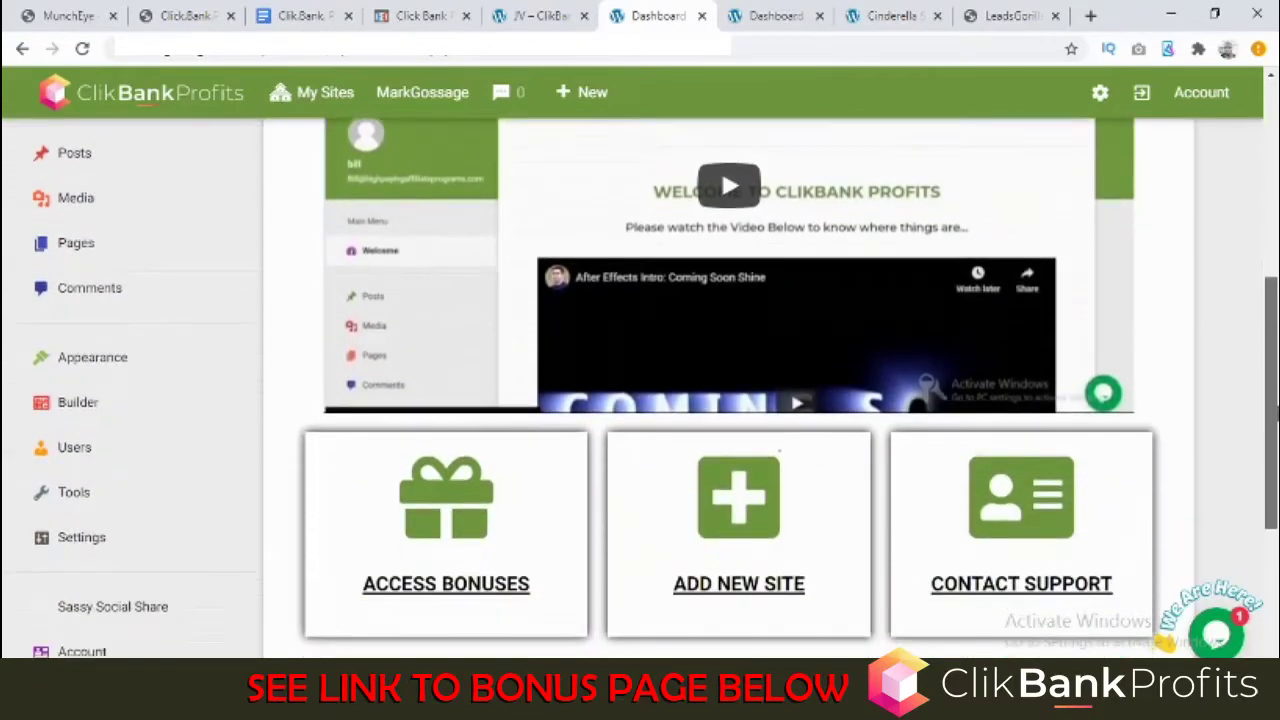
# Start a new site from the Add New Site tile to bring up the template picker
pyautogui.click(768, 523)
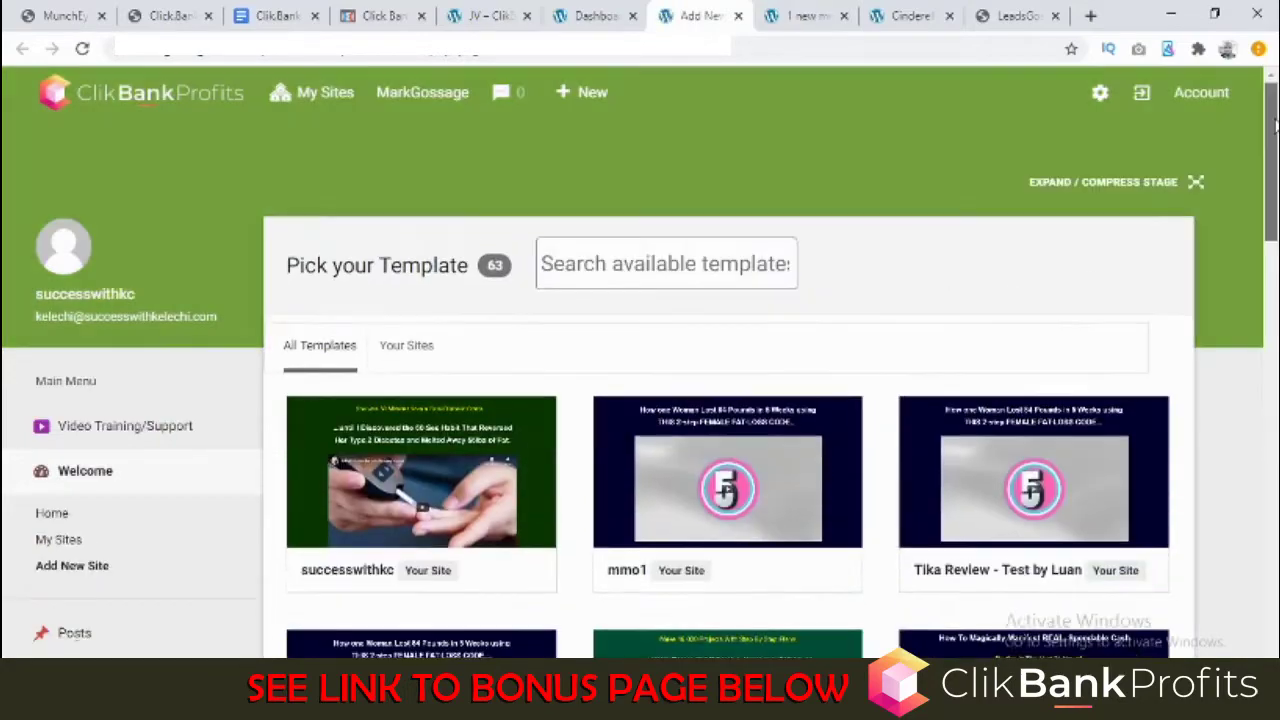
pyautogui.moveTo(1272, 128); pyautogui.dragTo(1274, 171)
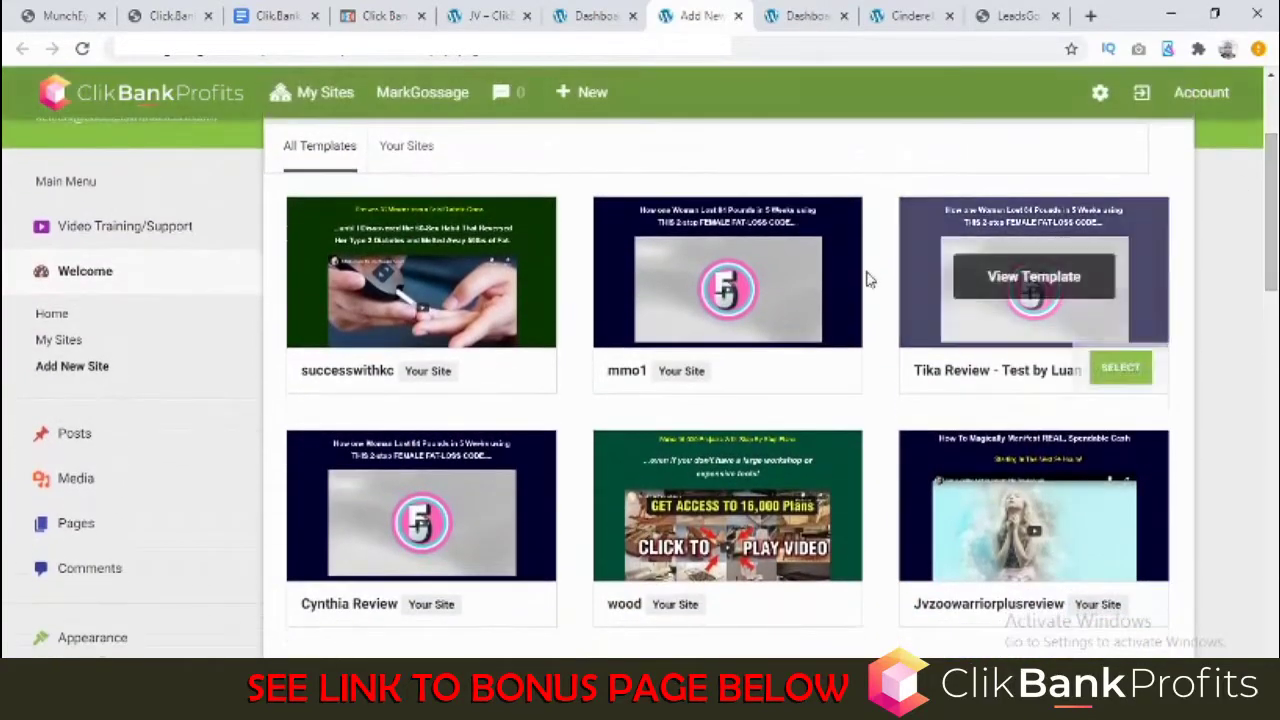
pyautogui.moveTo(1273, 240); pyautogui.dragTo(1268, 453)
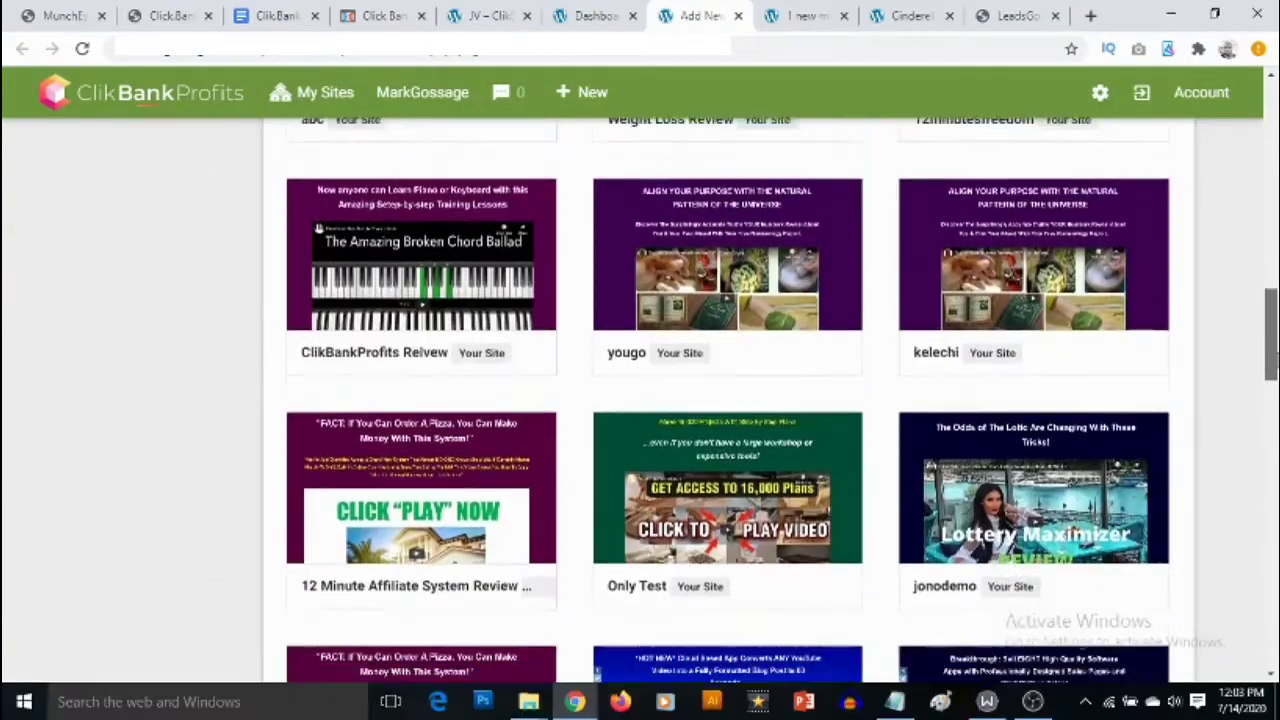
pyautogui.scroll(-3, 728, 400)
pyautogui.scroll(-1, 1186, 386)
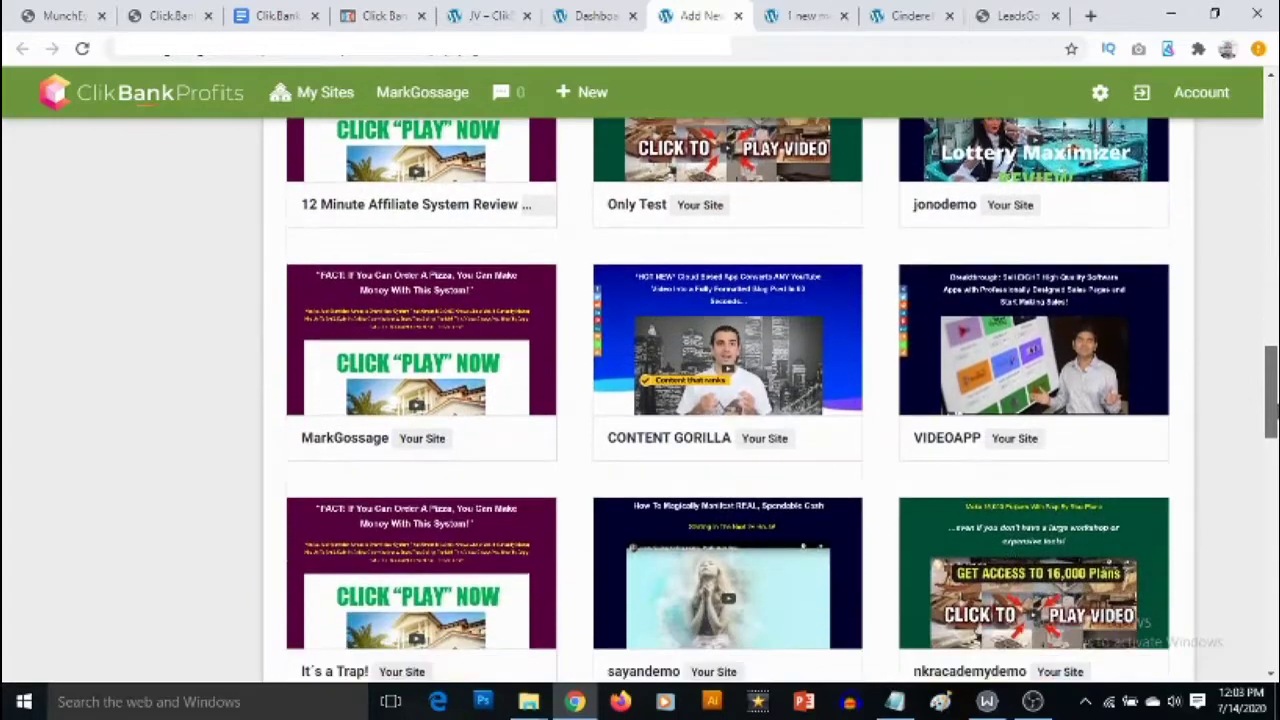
# Scroll the template grid down to the Clickbank University template card
pyautogui.moveTo(1272, 385); pyautogui.dragTo(1272, 281)
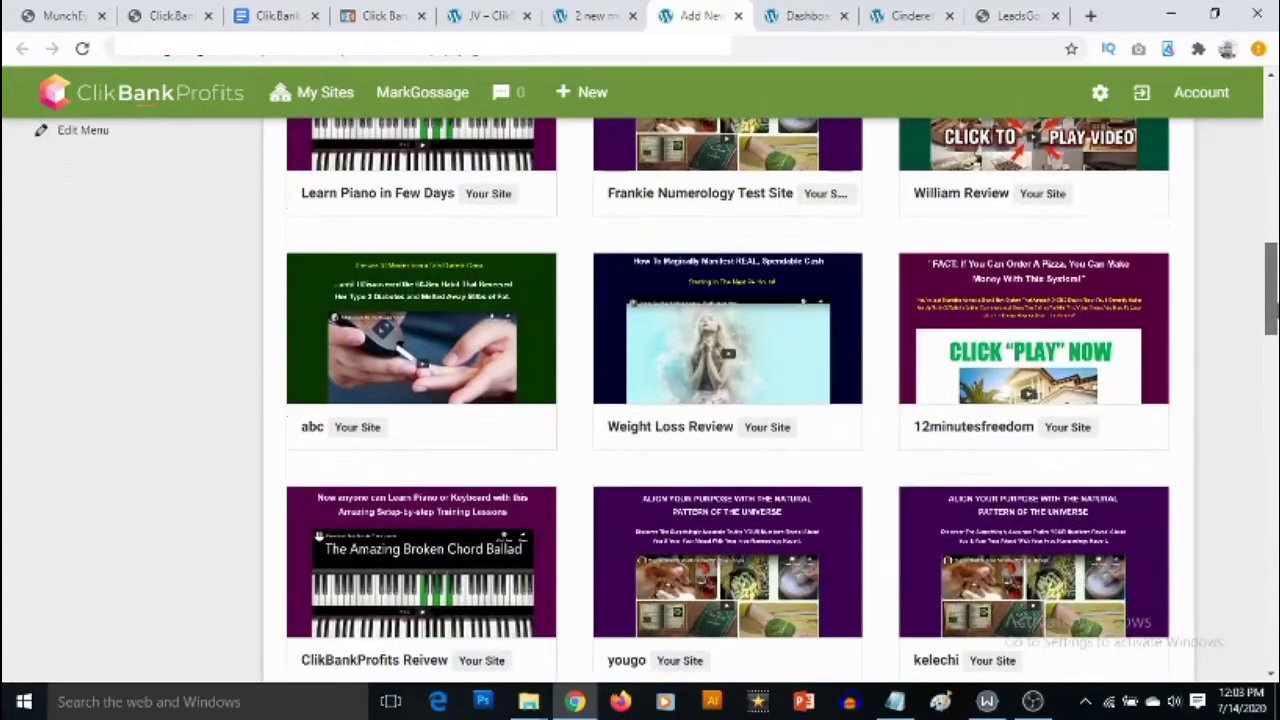
pyautogui.scroll(-3, 728, 400)
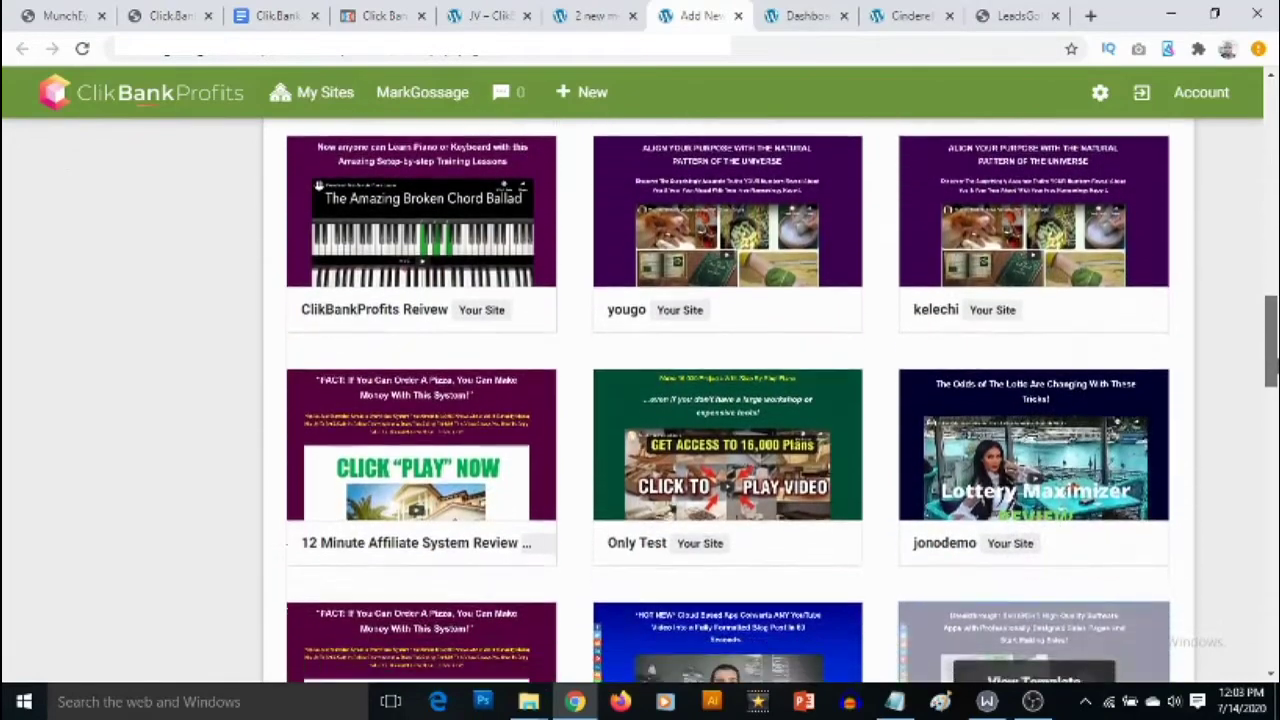
pyautogui.scroll(-5, 728, 400)
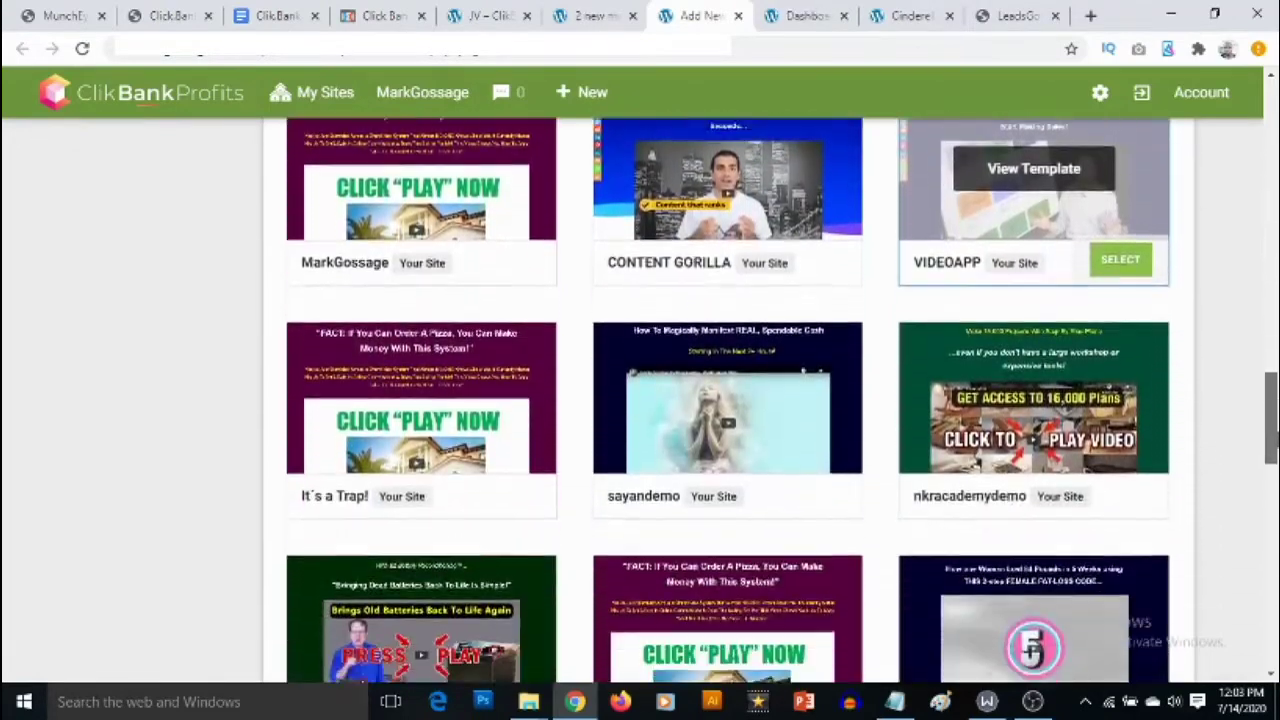
pyautogui.scroll(-8, 728, 400)
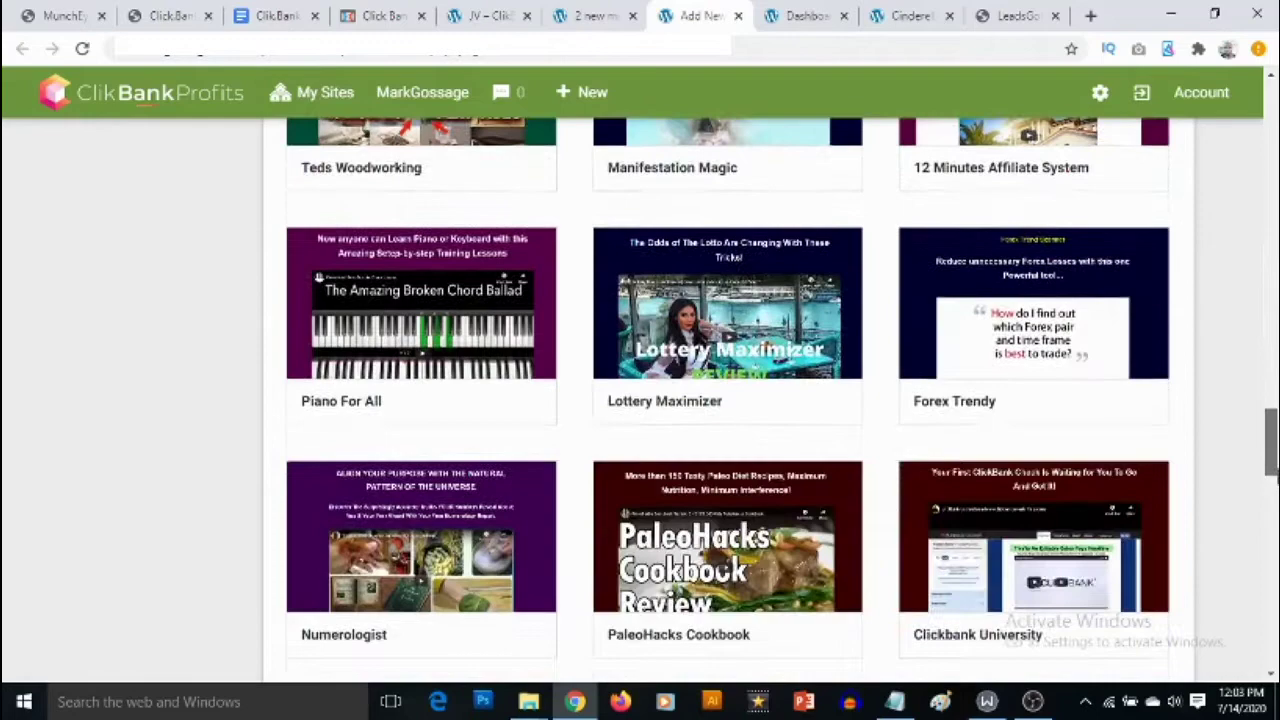
pyautogui.scroll(-2, 728, 400)
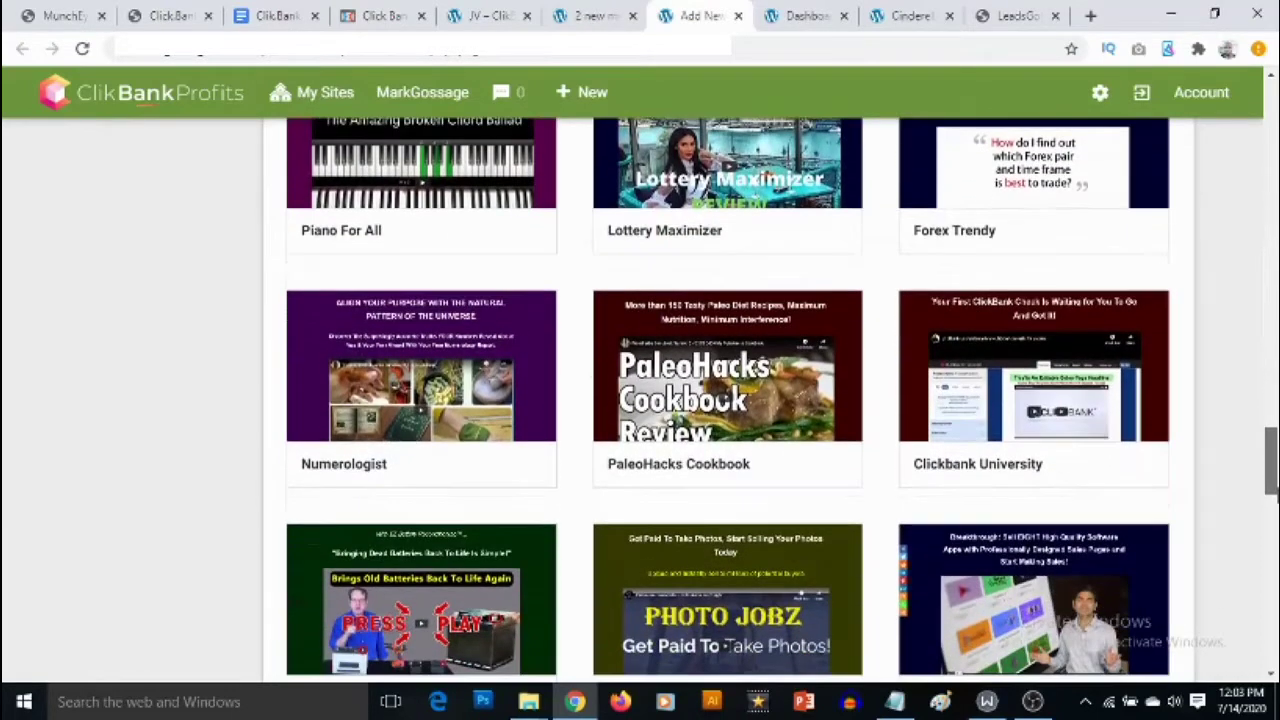
pyautogui.scroll(-1, 728, 400)
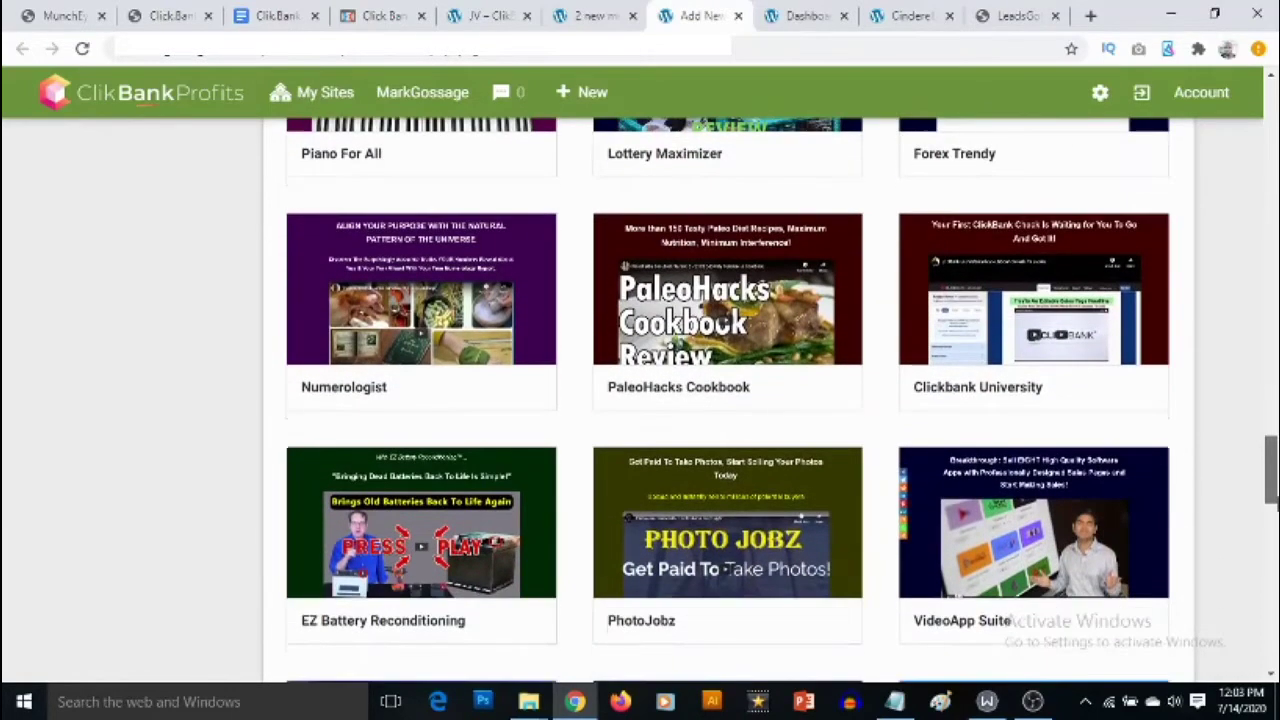
pyautogui.scroll(1, 725, 568)
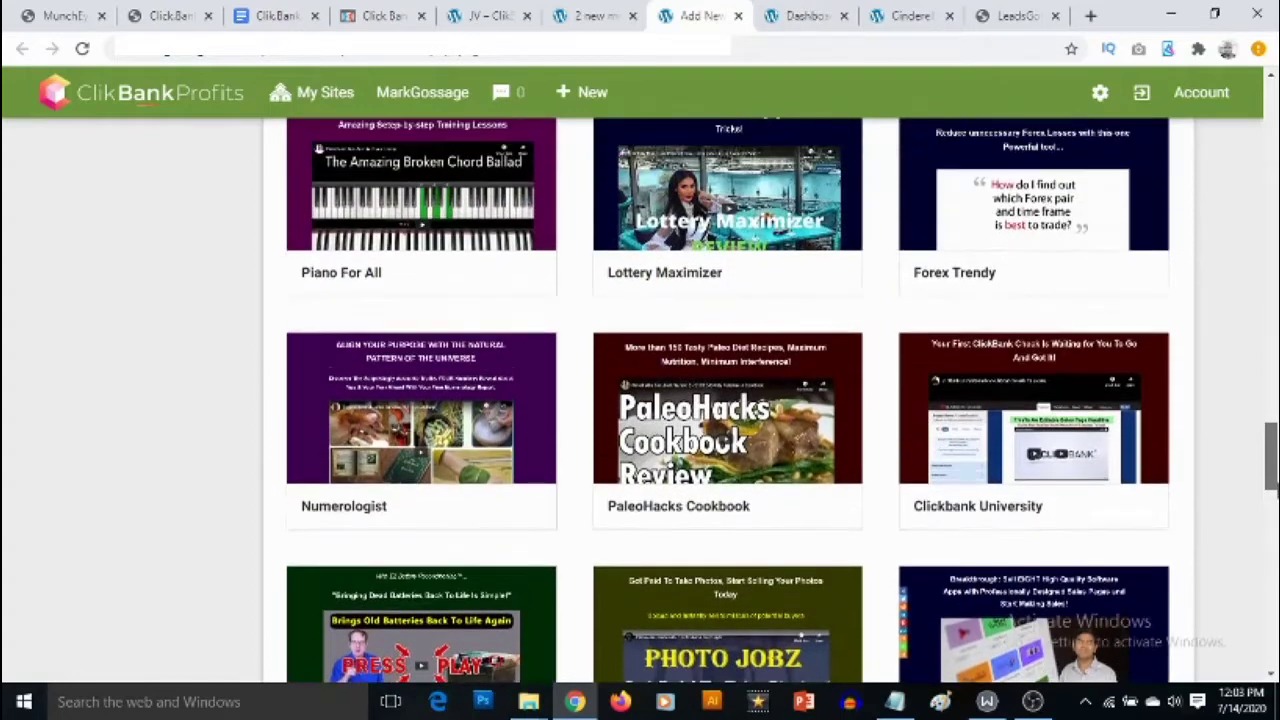
pyautogui.moveTo(1098, 465)
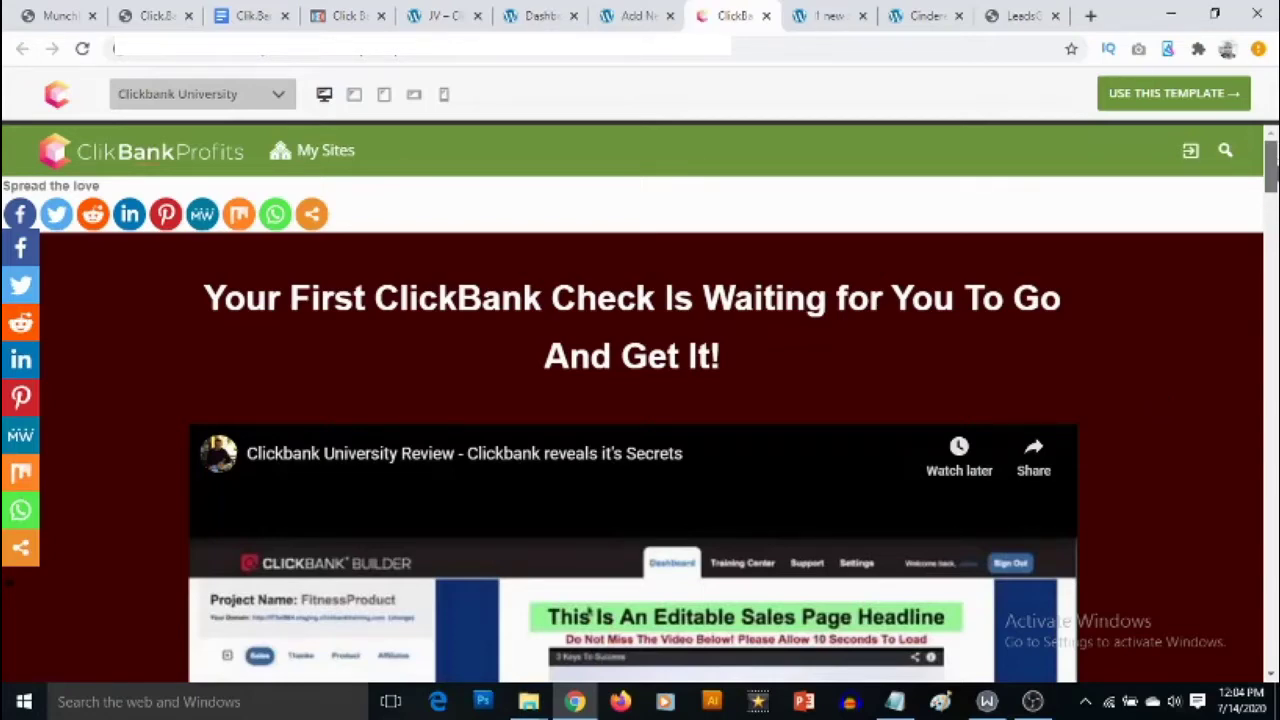
# Scroll through the Clickbank University preview's ClickBank check headline and review video
pyautogui.moveTo(1270, 165); pyautogui.dragTo(1270, 256)
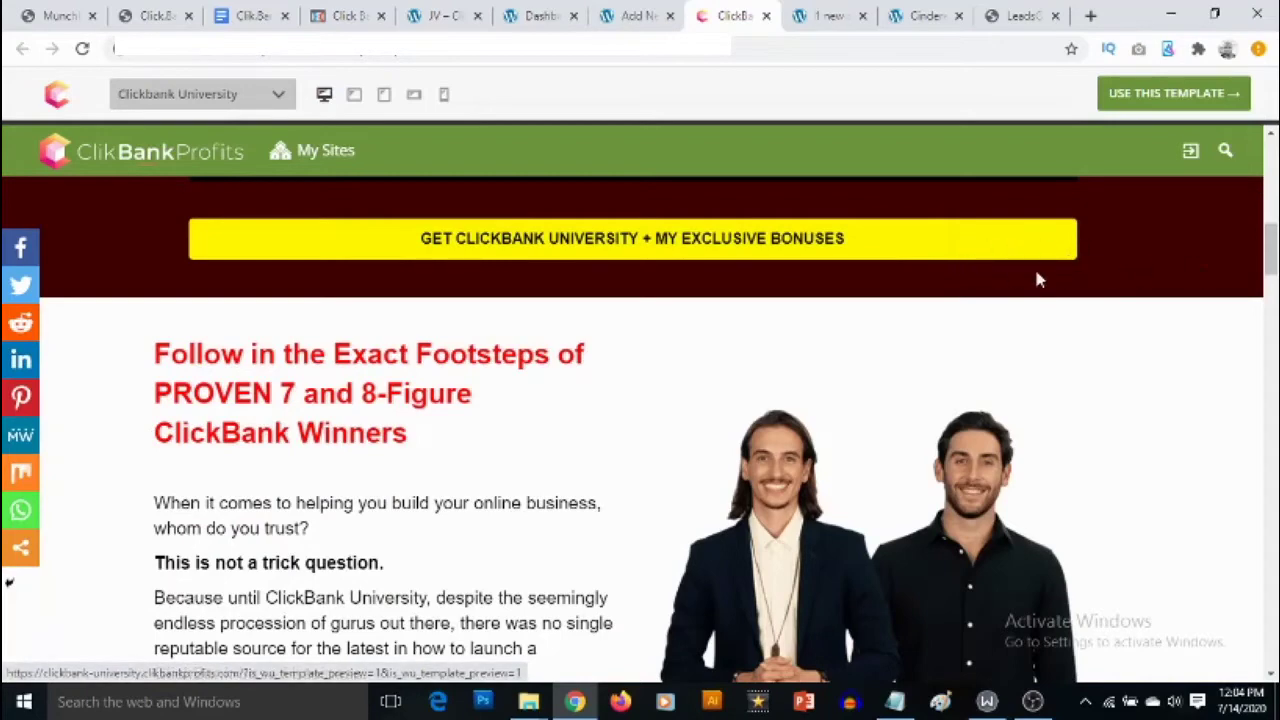
pyautogui.scroll(3, 1270, 240)
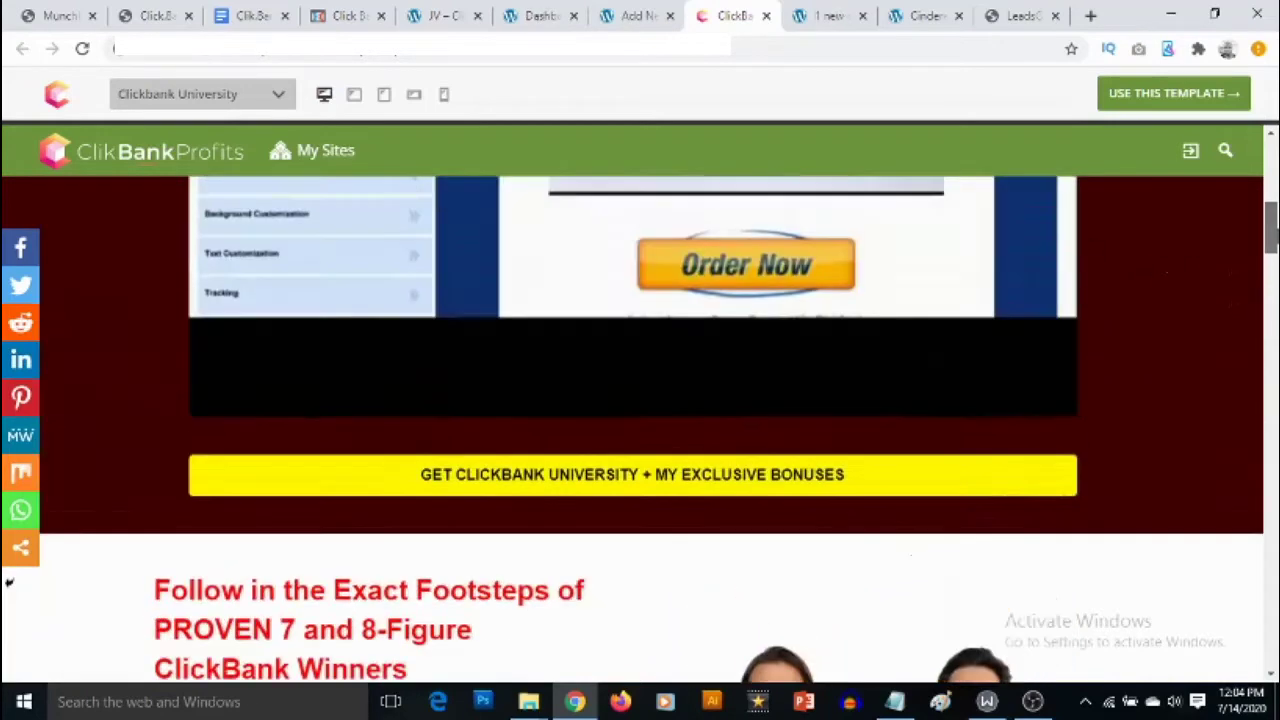
pyautogui.scroll(-4, 1270, 240)
pyautogui.scroll(3, 1270, 240)
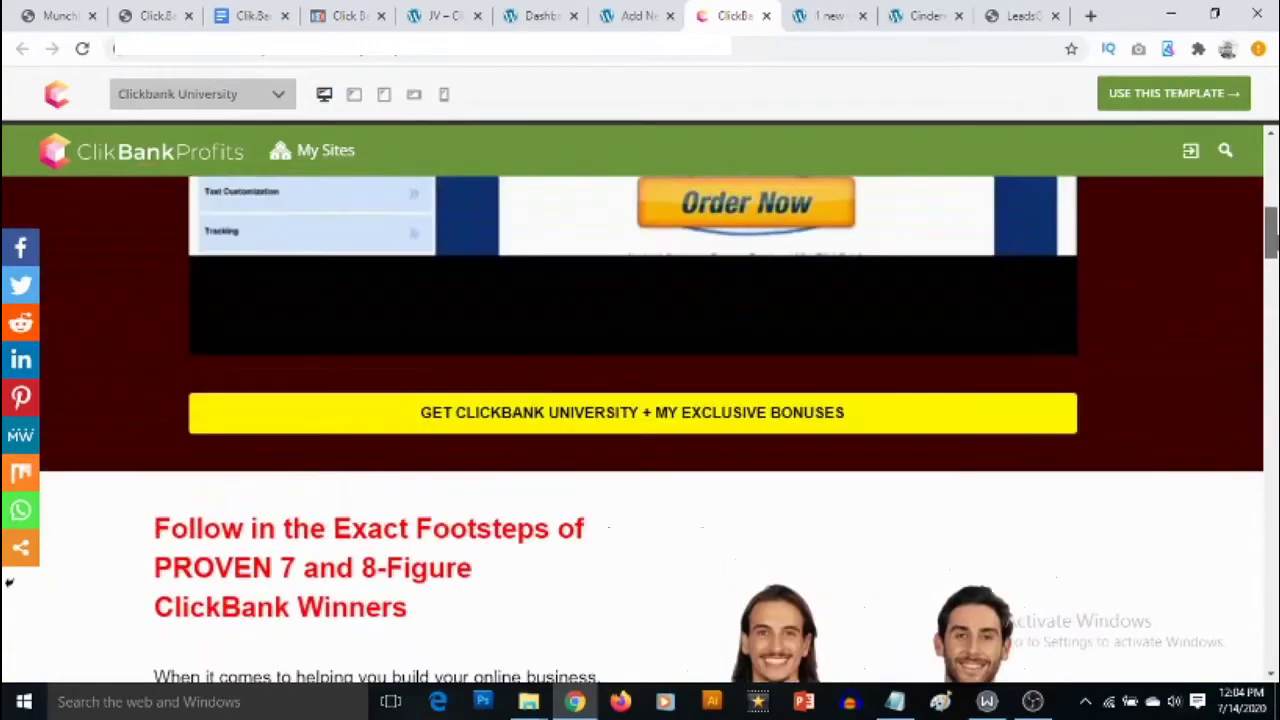
pyautogui.scroll(-1, 1270, 240)
pyautogui.scroll(-3, 1270, 240)
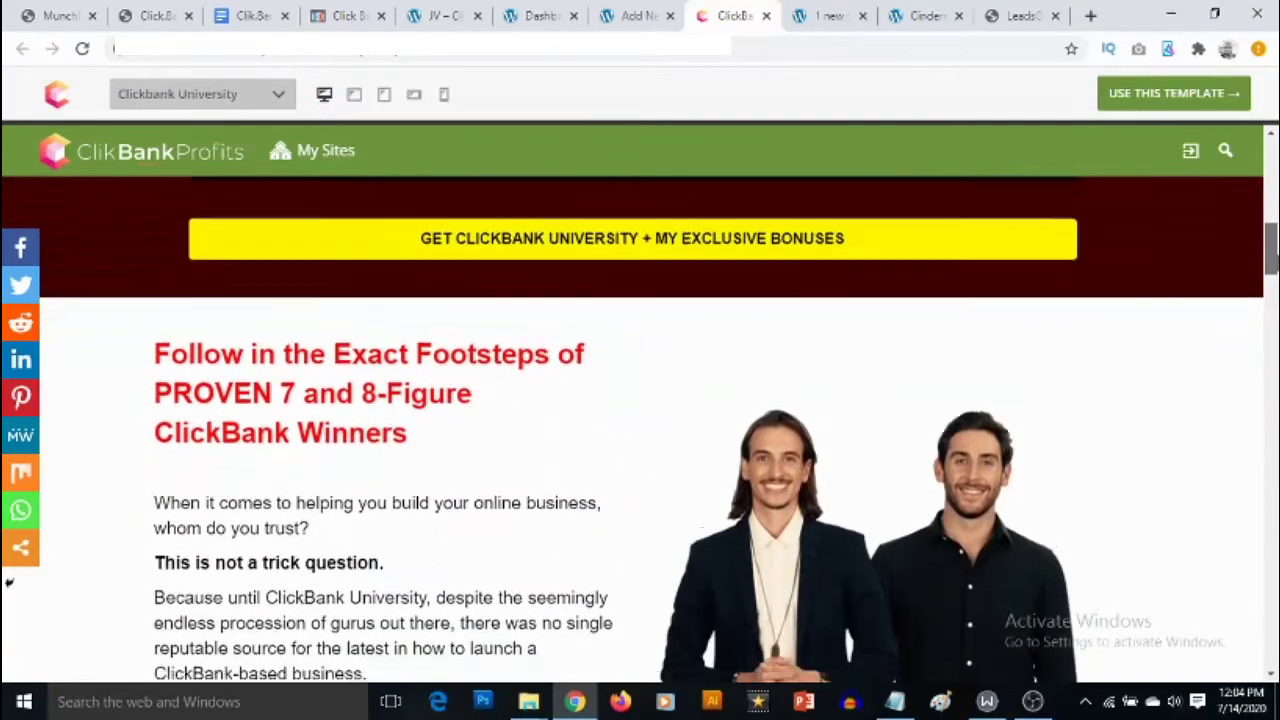
pyautogui.scroll(-14, 640, 420)
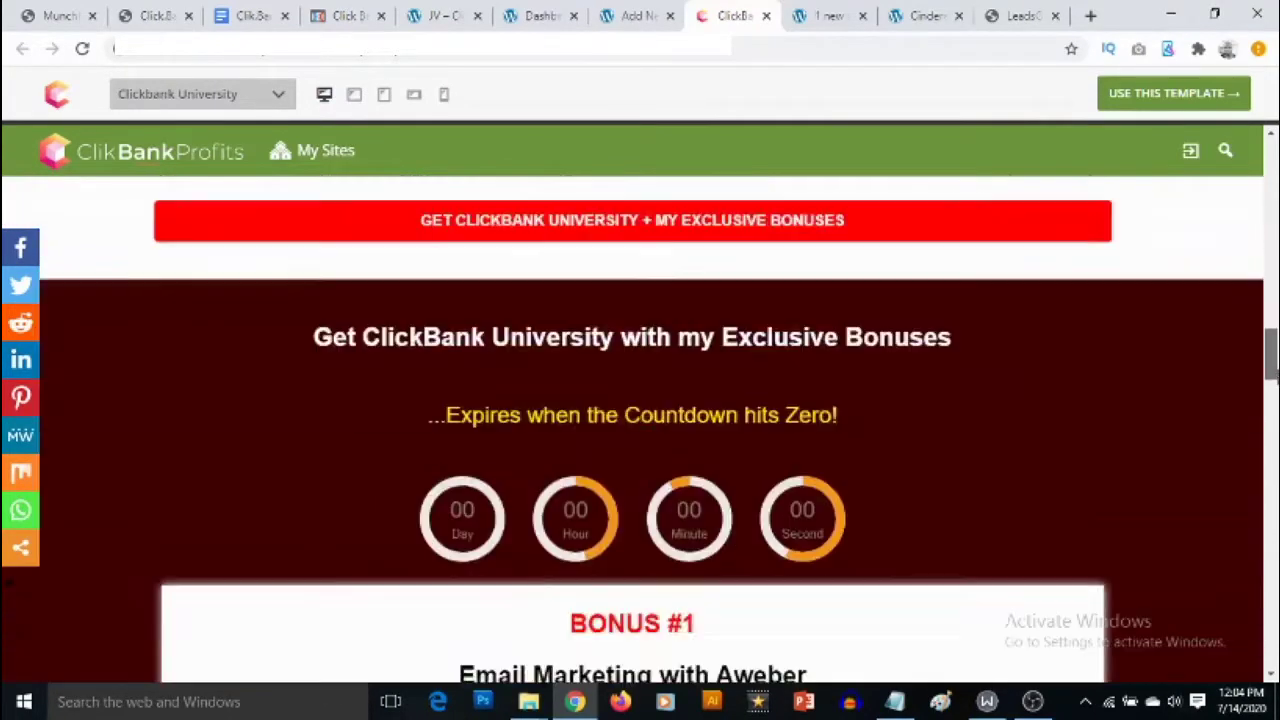
pyautogui.scroll(-4, 640, 420)
pyautogui.scroll(5, 640, 420)
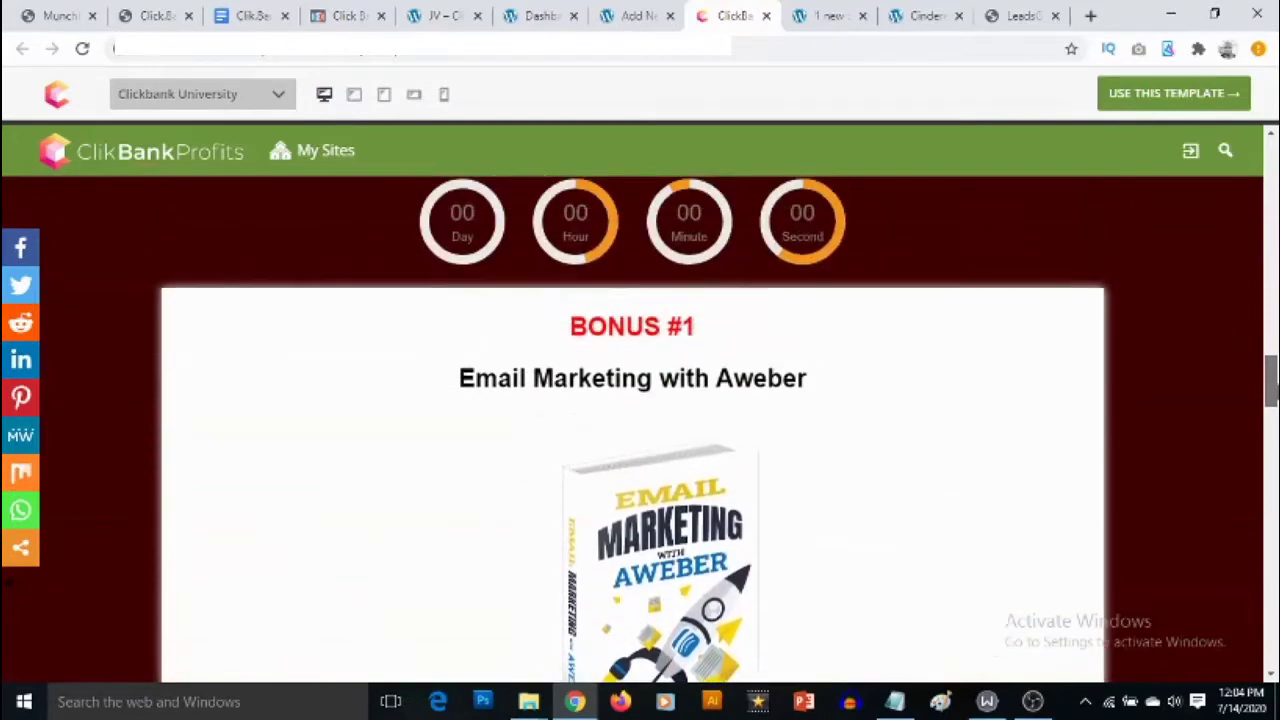
pyautogui.scroll(1, 640, 420)
pyautogui.scroll(-2, 640, 420)
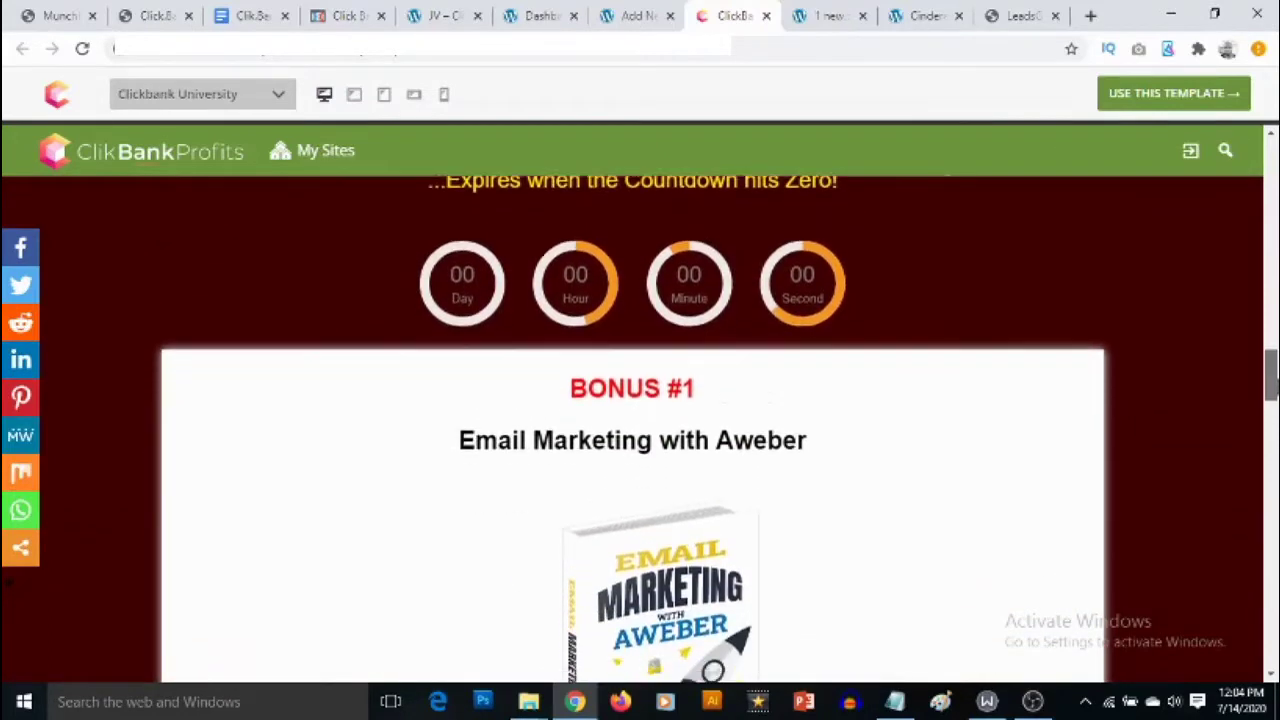
pyautogui.scroll(-8, 640, 420)
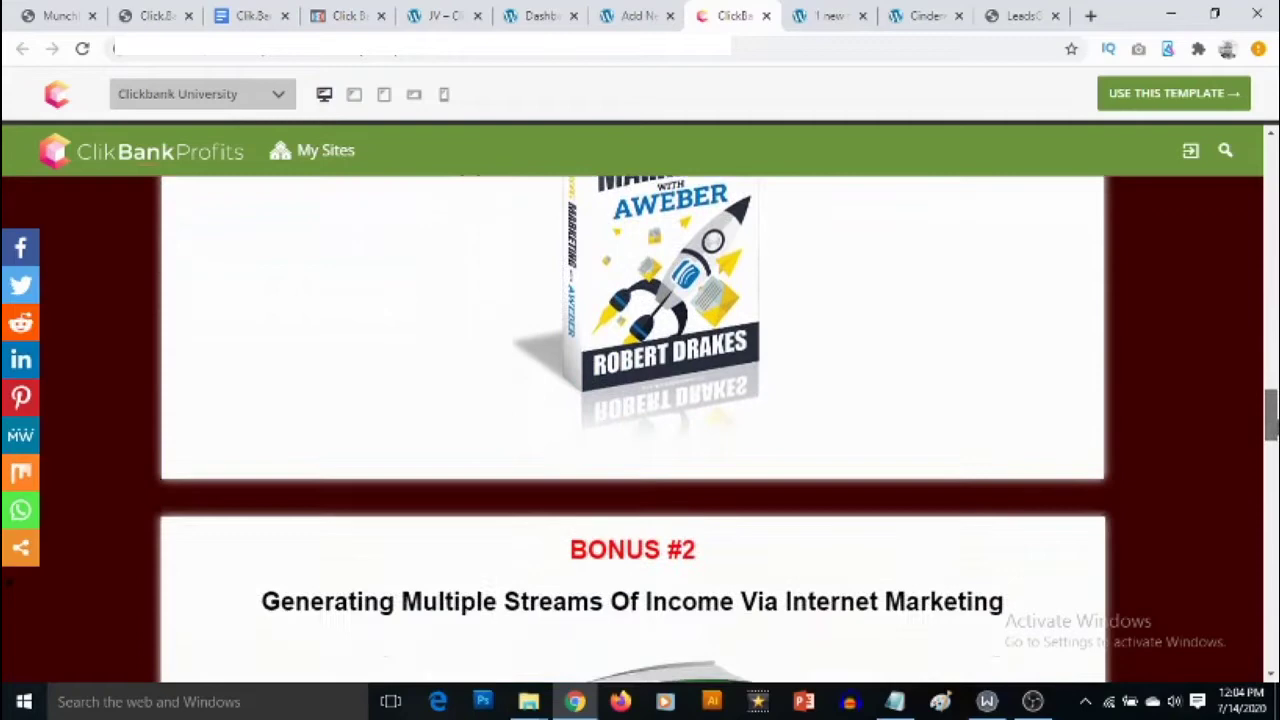
# Finish reviewing the preview, choose Use This Template, and go back to the template gallery
pyautogui.scroll(-10, 640, 420)
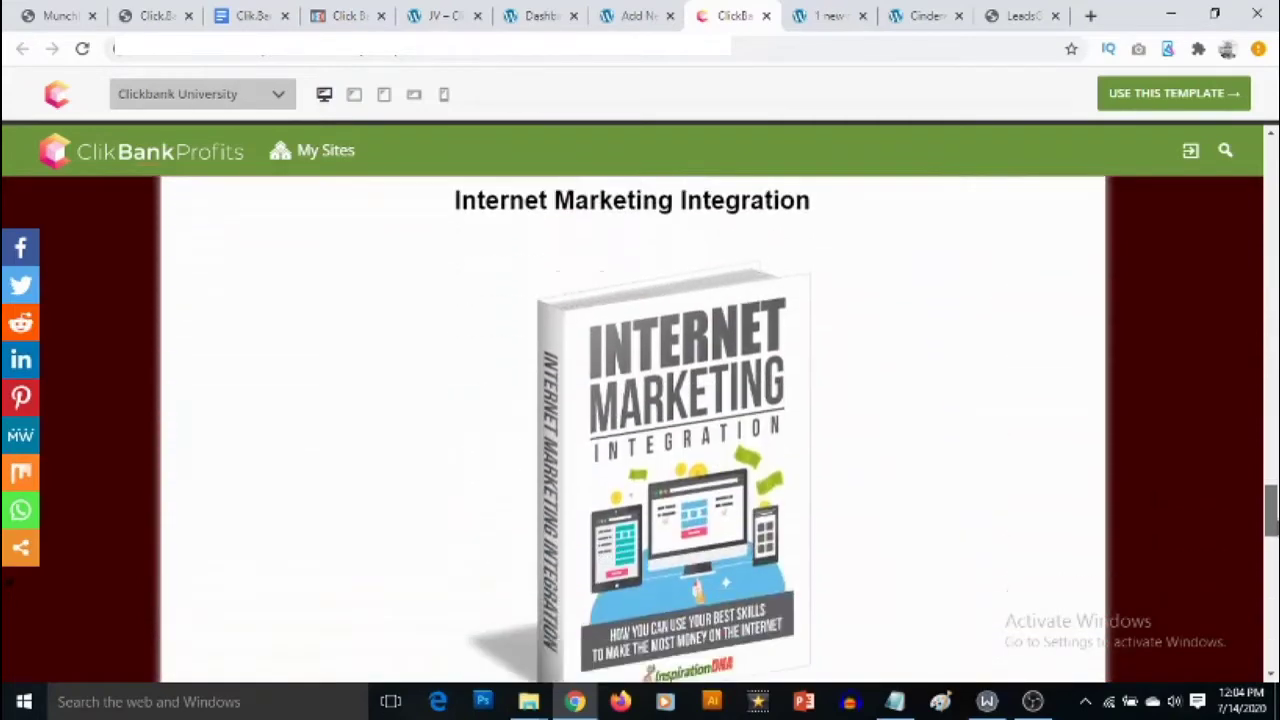
pyautogui.scroll(-10, 640, 420)
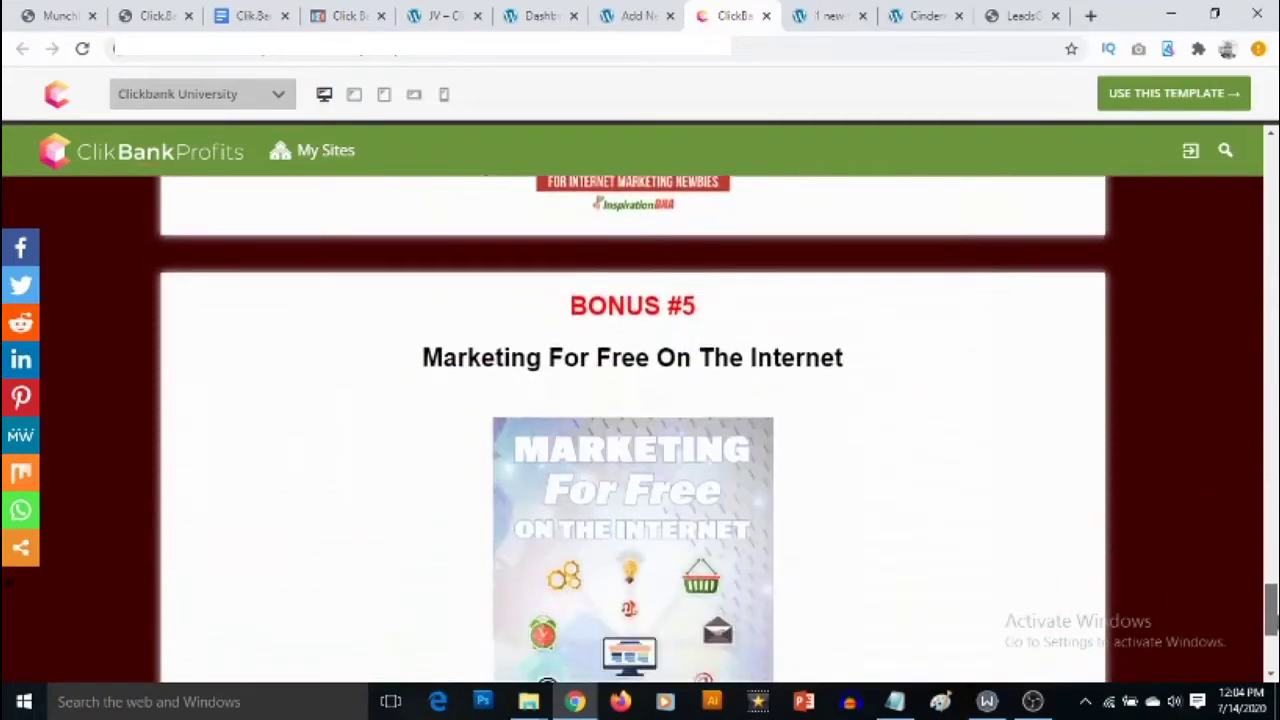
pyautogui.scroll(-2, 640, 420)
pyautogui.scroll(15, 640, 420)
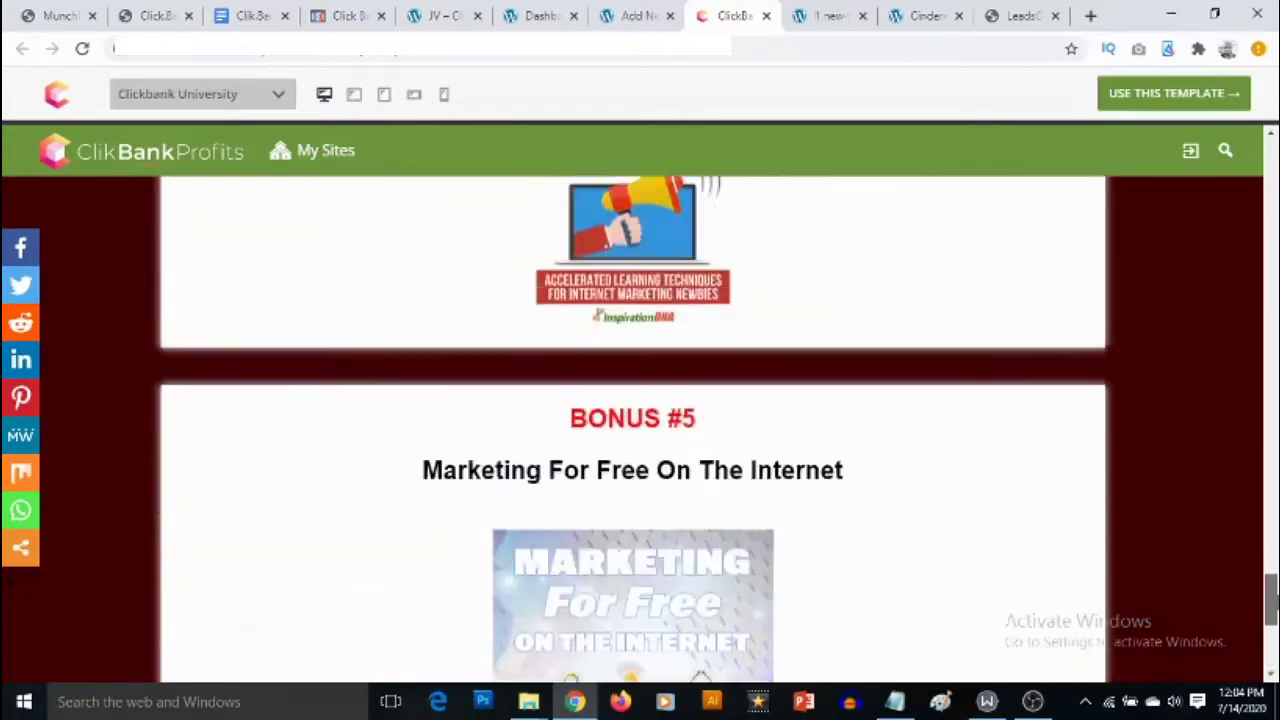
pyautogui.scroll(10, 640, 420)
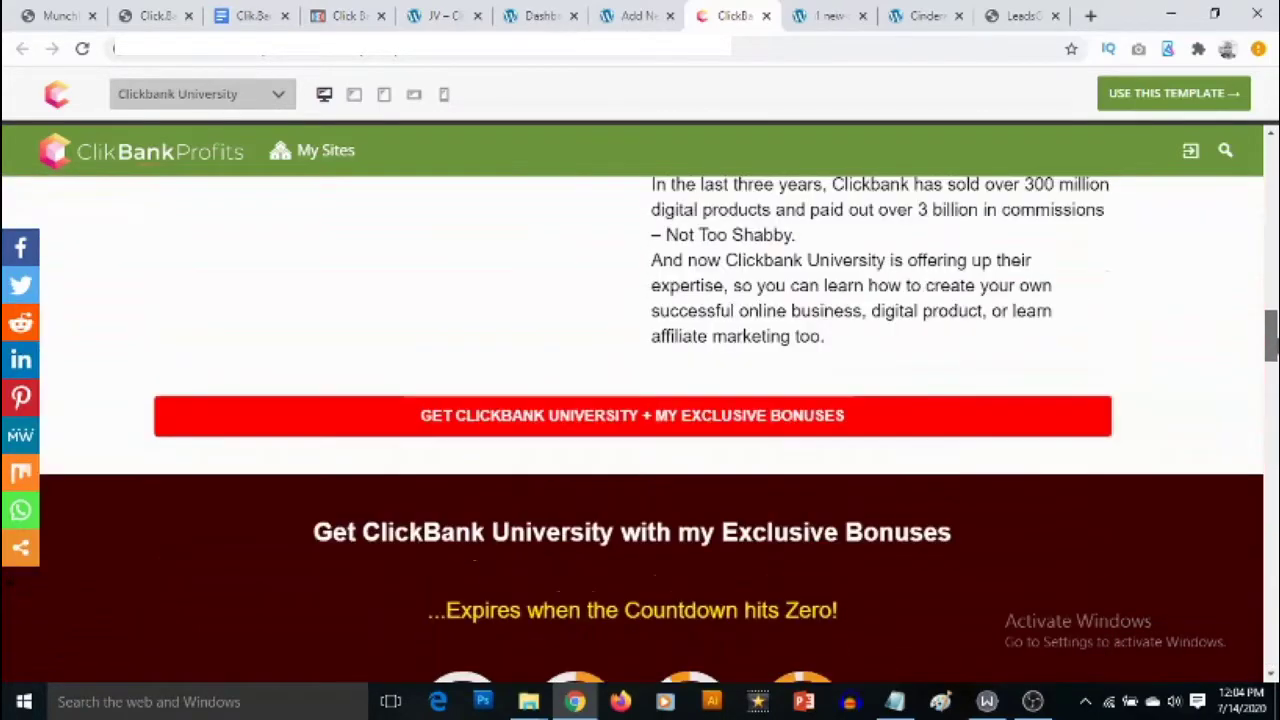
pyautogui.scroll(15, 945, 136)
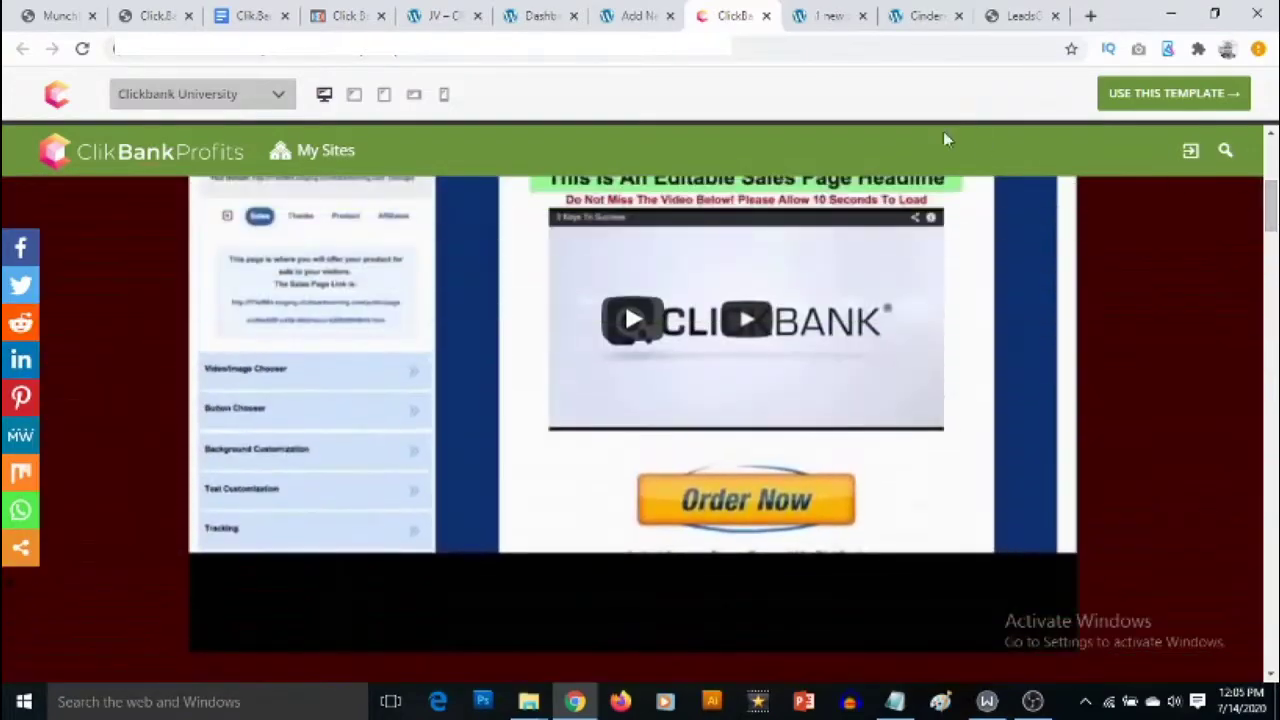
pyautogui.click(1137, 108)
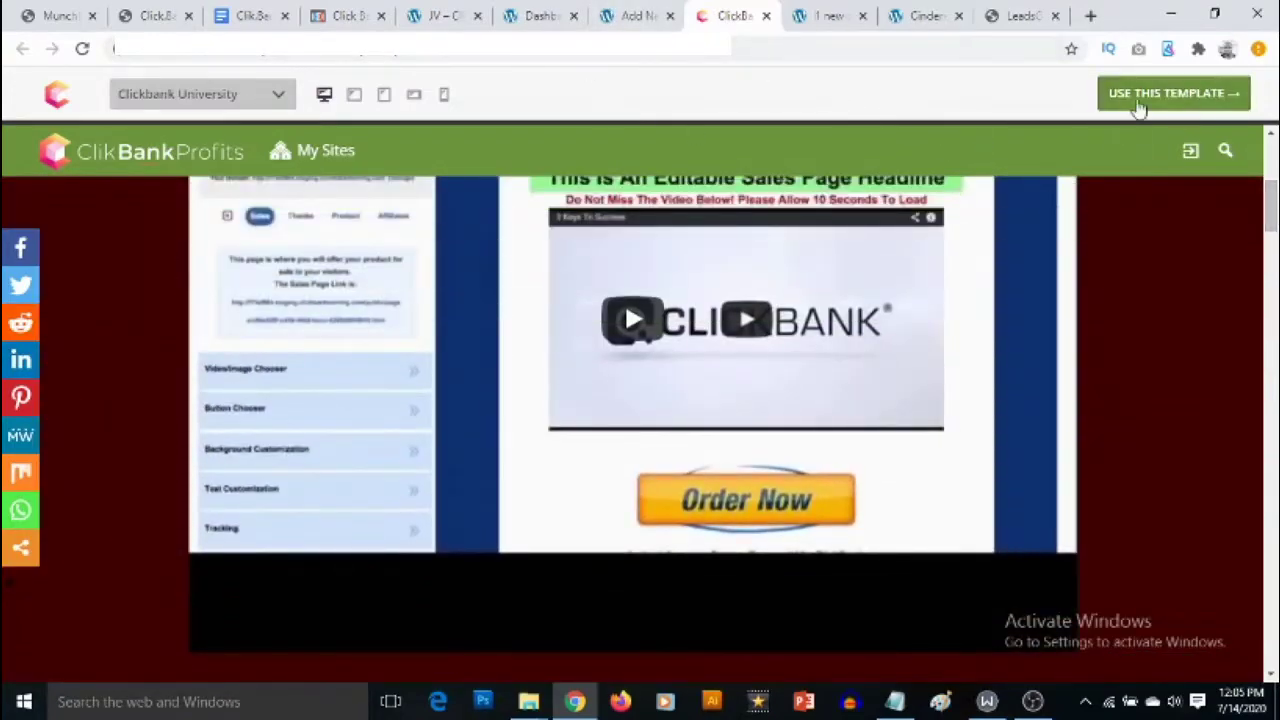
pyautogui.click(1175, 100)
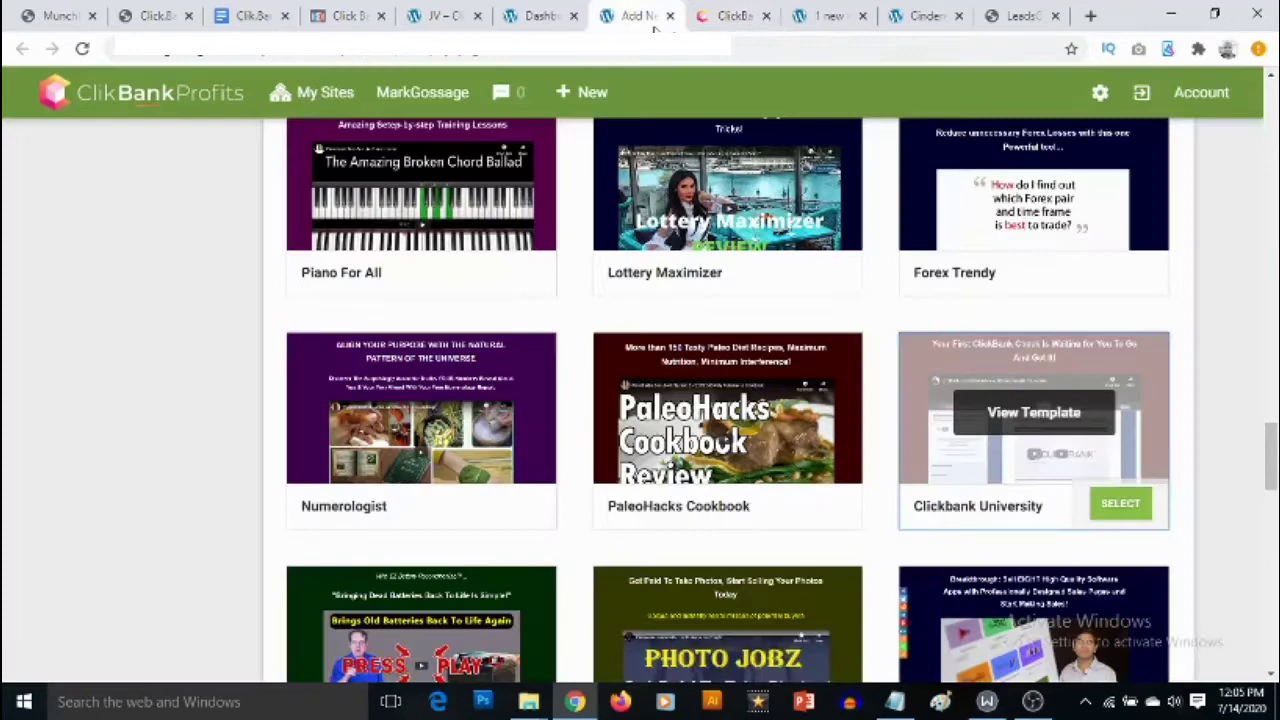
# Create a Clickbank University site at address 'cbbyakin' titled 'ClickBank Uni'
pyautogui.click(1118, 507)
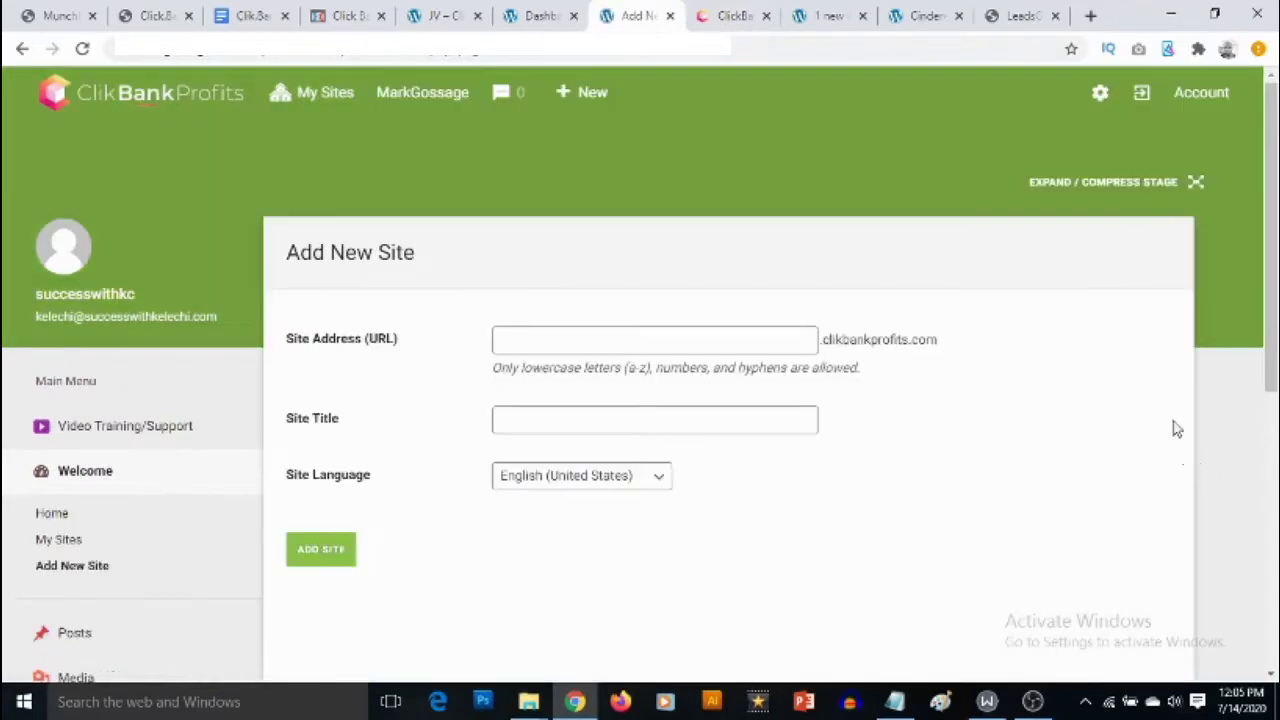
pyautogui.click(668, 343)
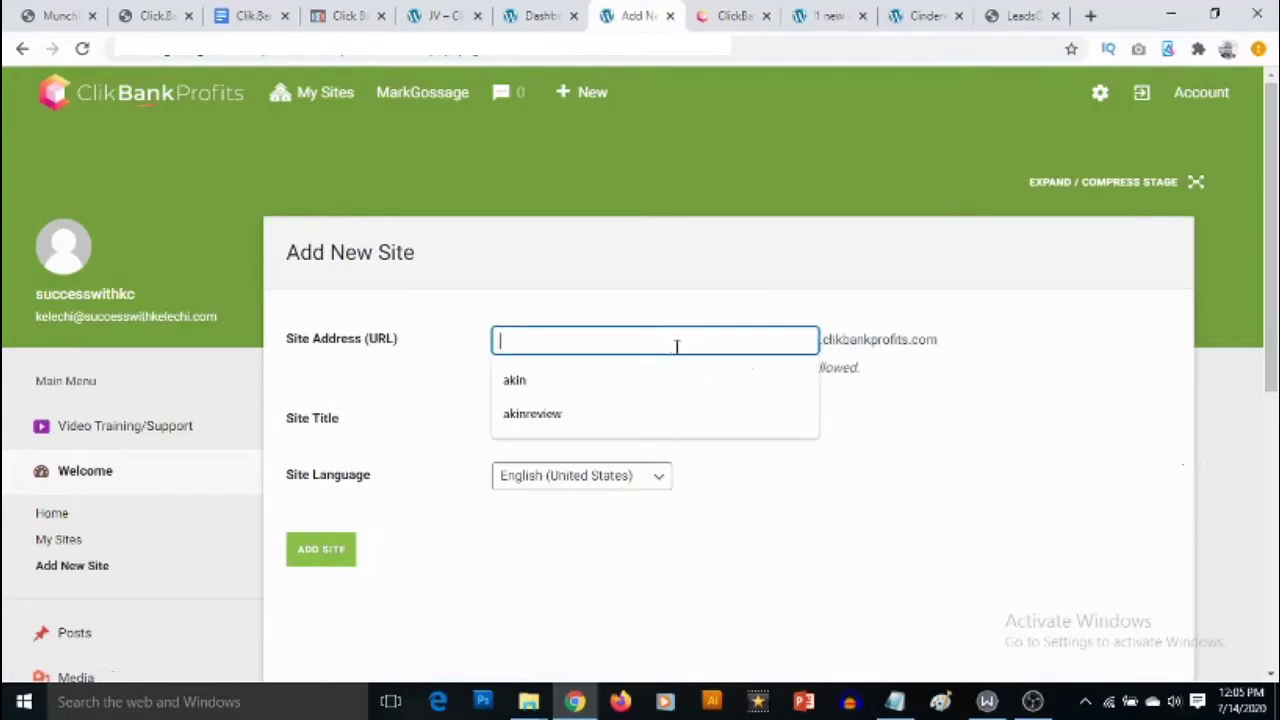
pyautogui.write('cbby')
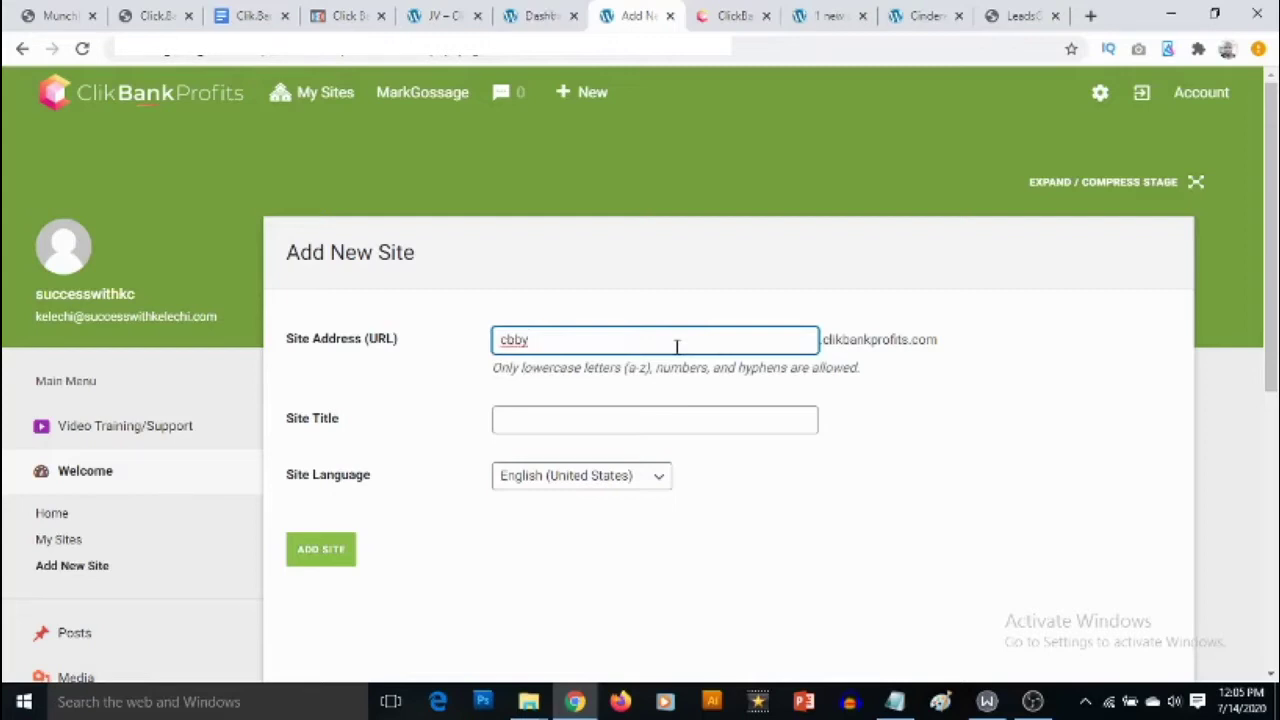
pyautogui.write('akin')
pyautogui.click(626, 424)
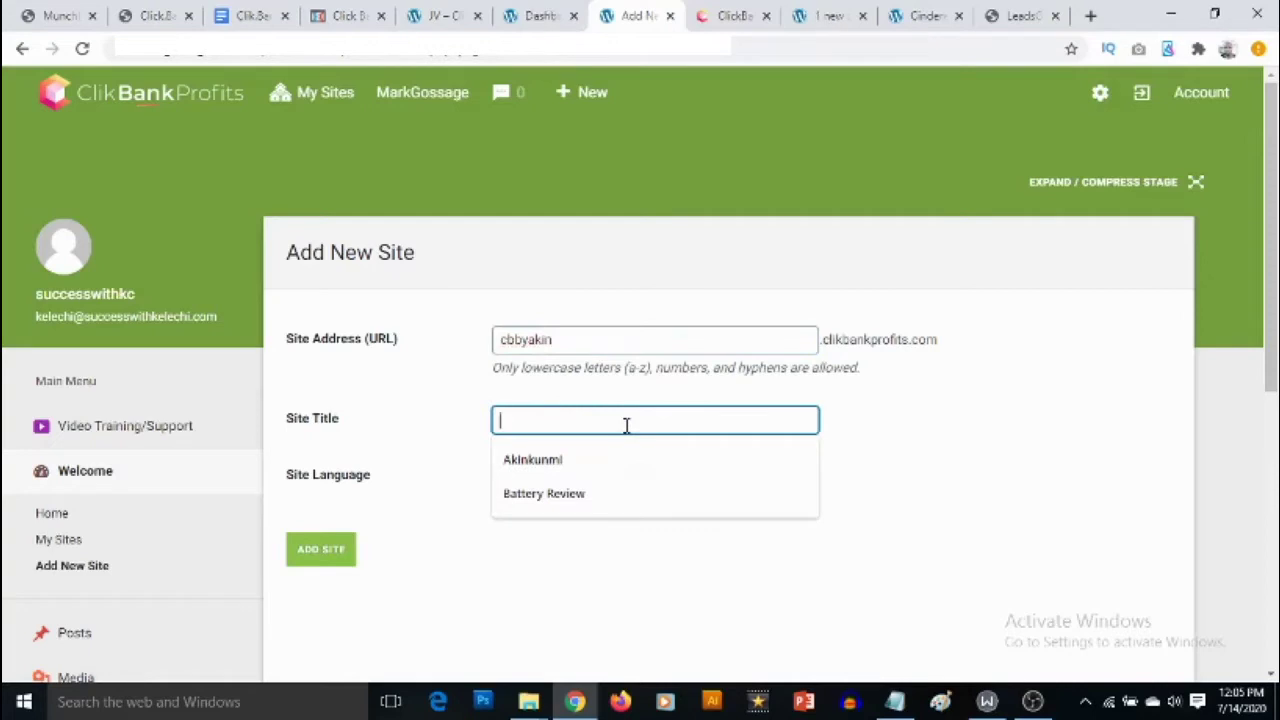
pyautogui.write('Click')
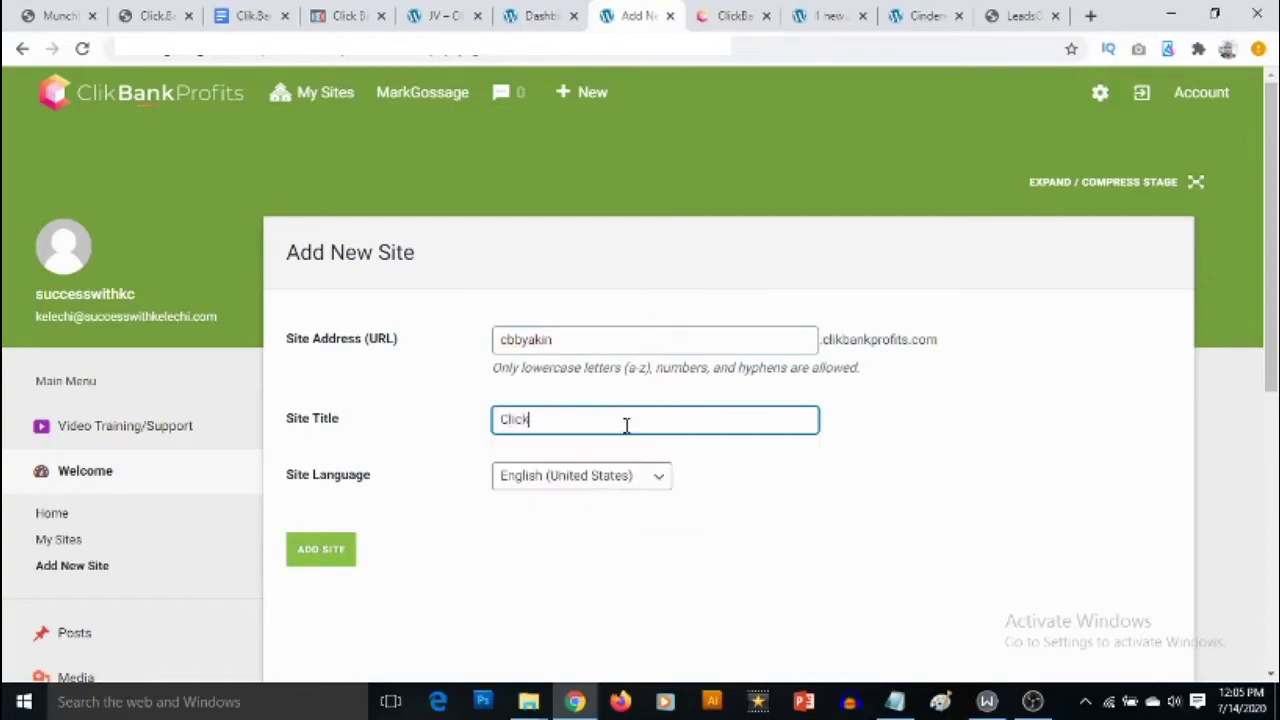
pyautogui.write('Bank Uni')
pyautogui.click(326, 562)
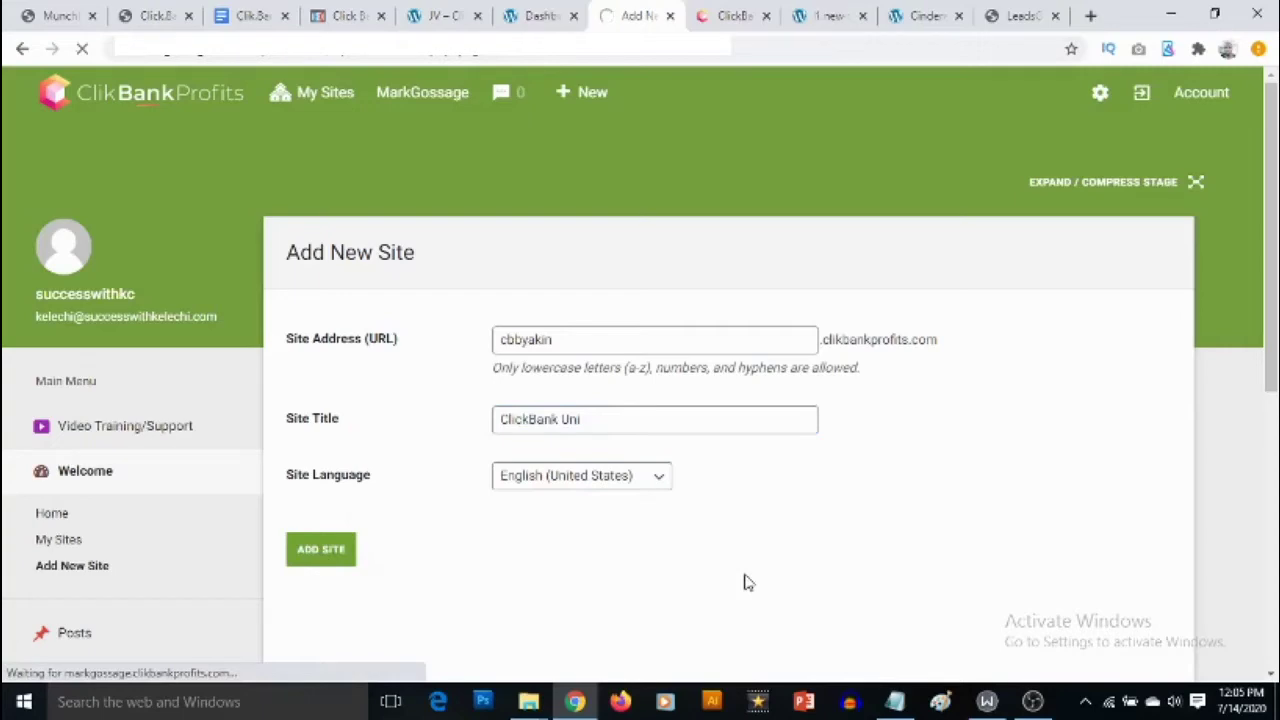
# Open ClickBank Uni's Visit link in a new tab and scroll its home page
pyautogui.scroll(-3, 1272, 250)
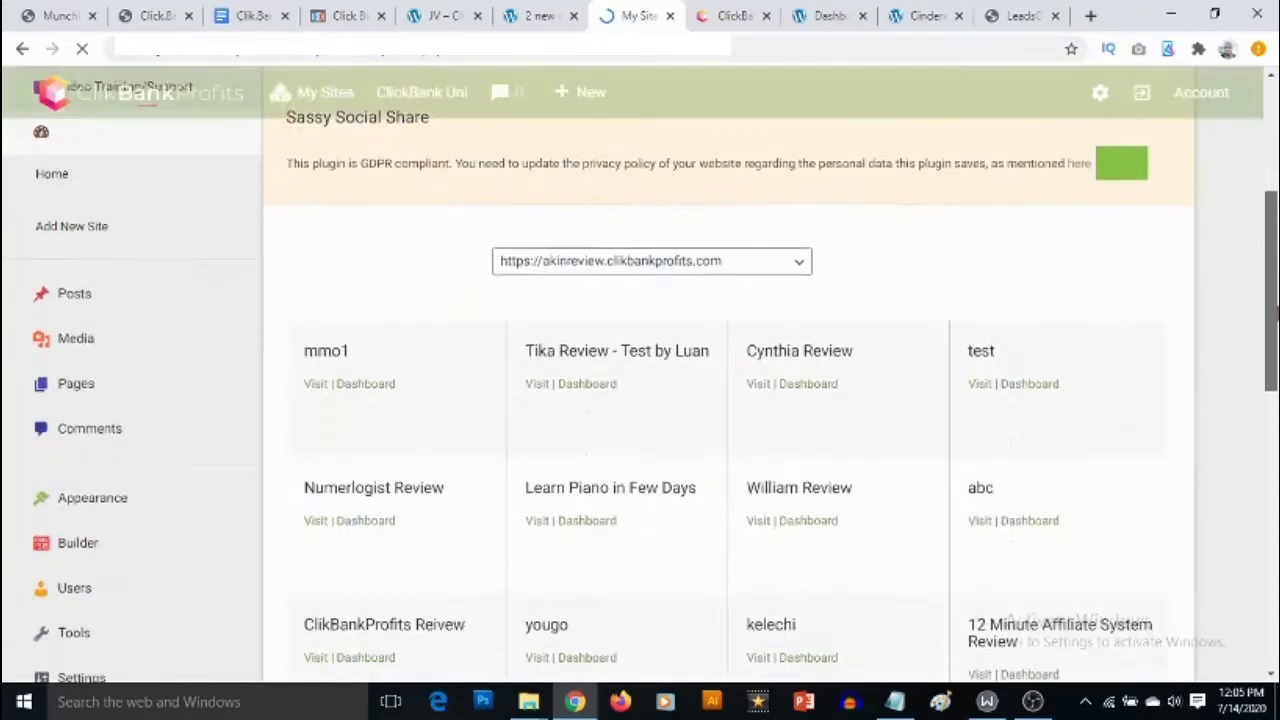
pyautogui.moveTo(1275, 312); pyautogui.dragTo(1275, 535)
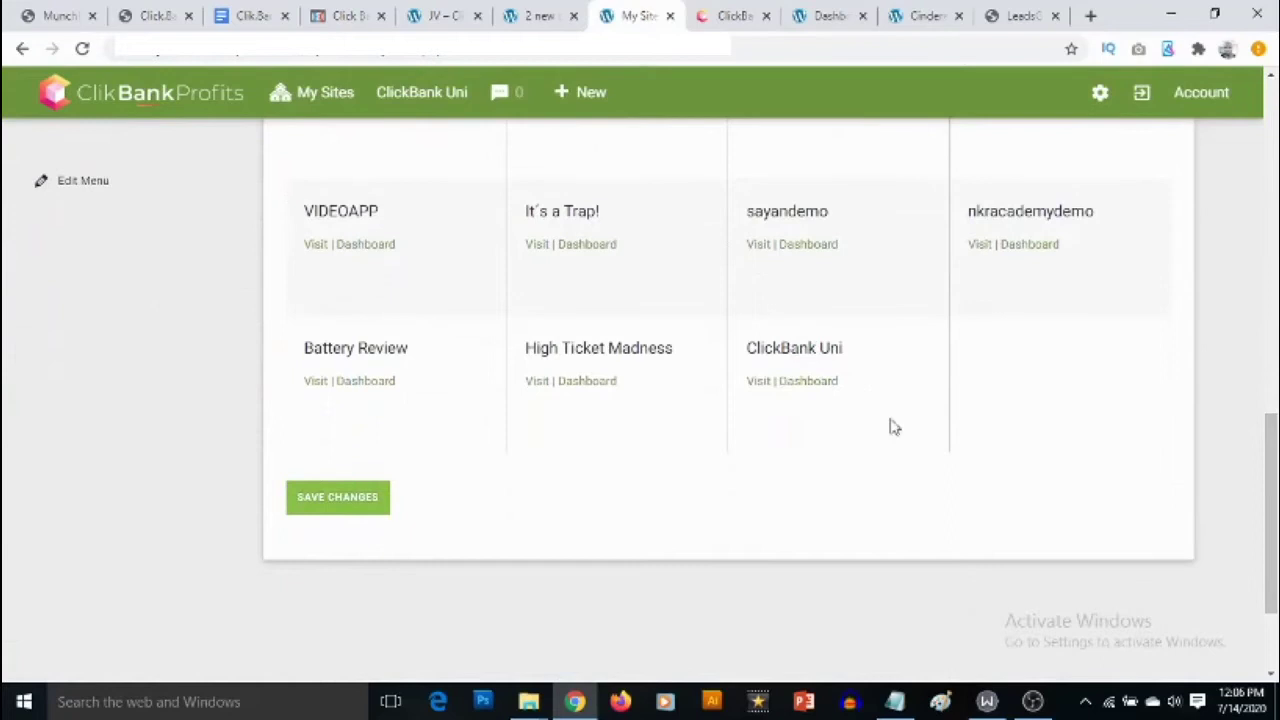
pyautogui.rightClick(758, 383)
pyautogui.click(830, 396)
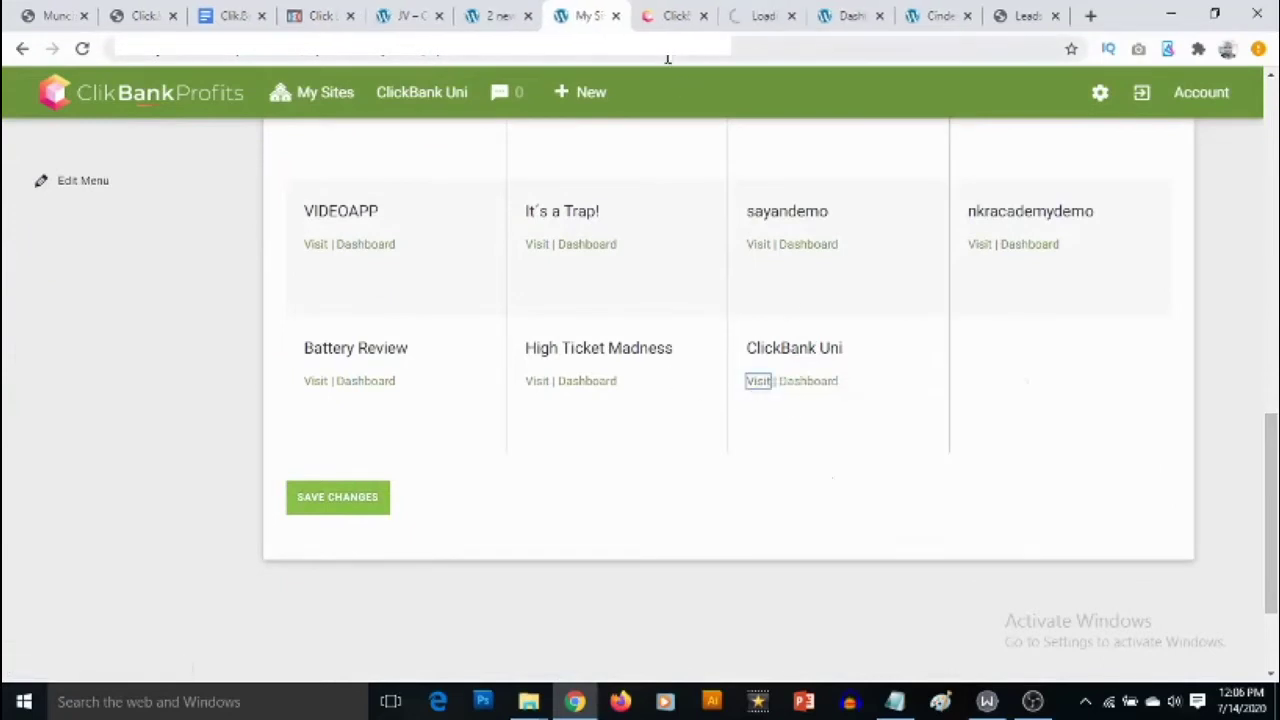
pyautogui.click(760, 20)
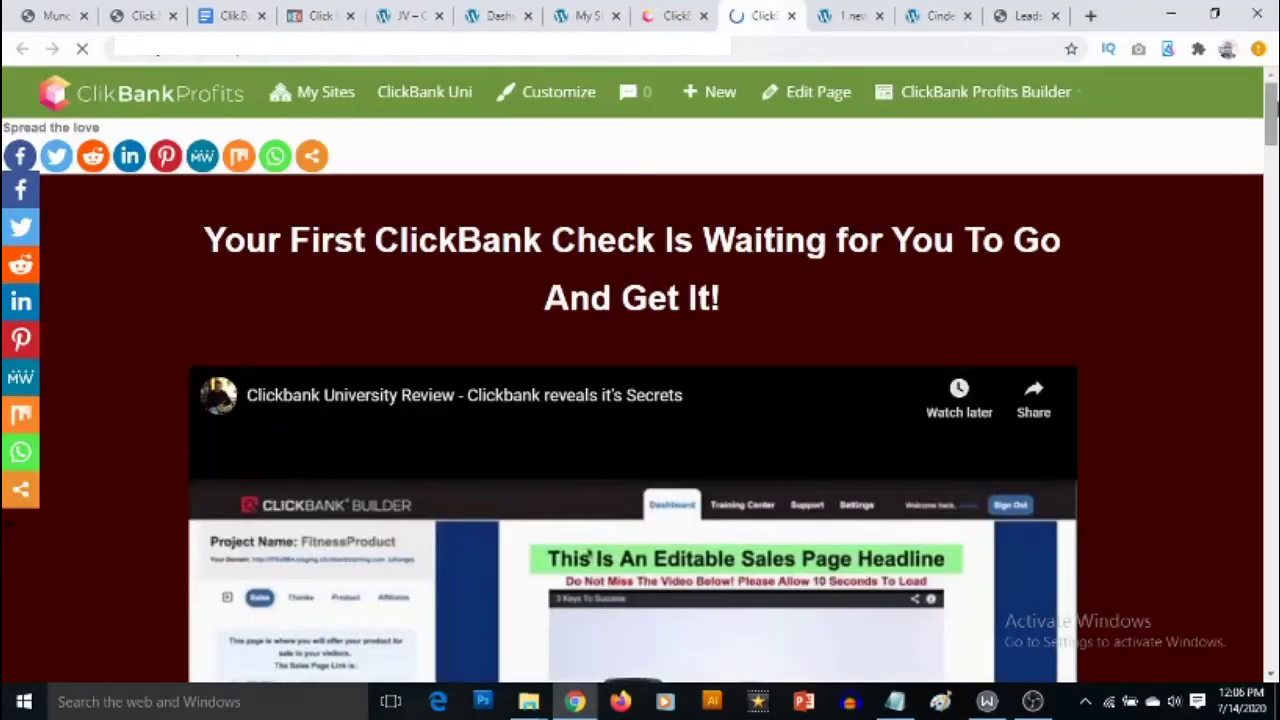
pyautogui.moveTo(1271, 110); pyautogui.dragTo(1273, 185)
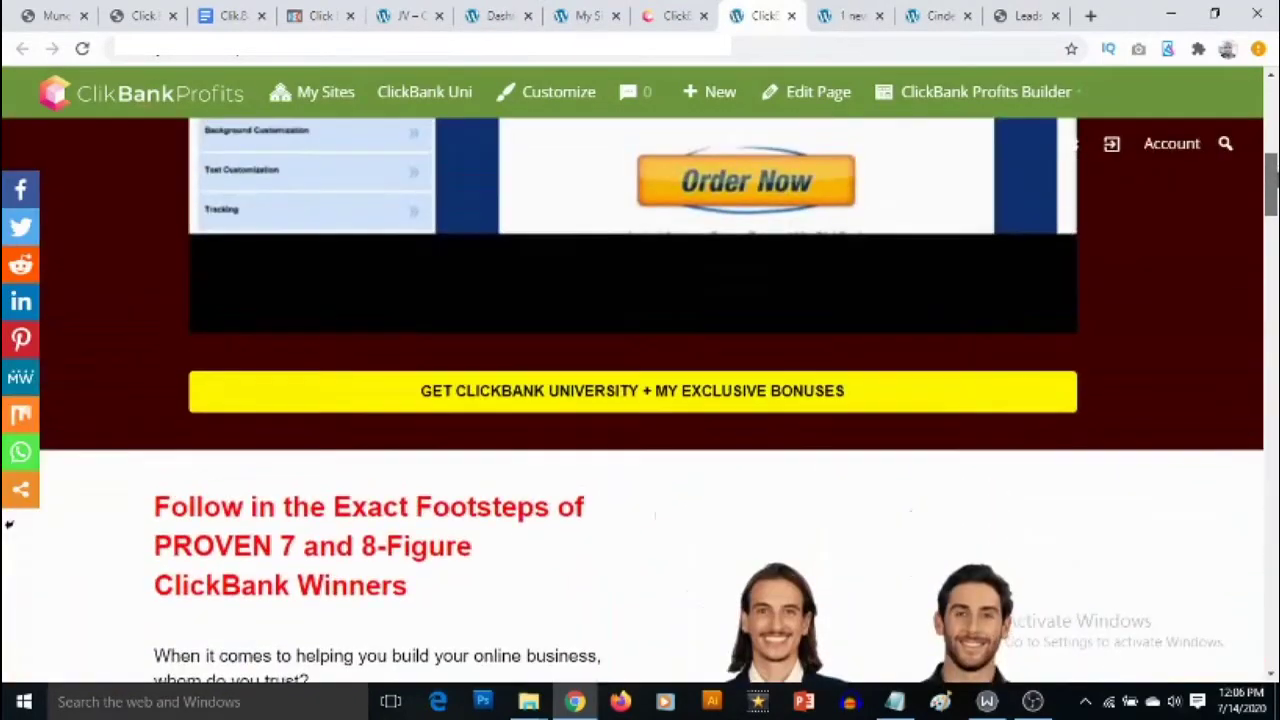
pyautogui.scroll(3, 8, 524)
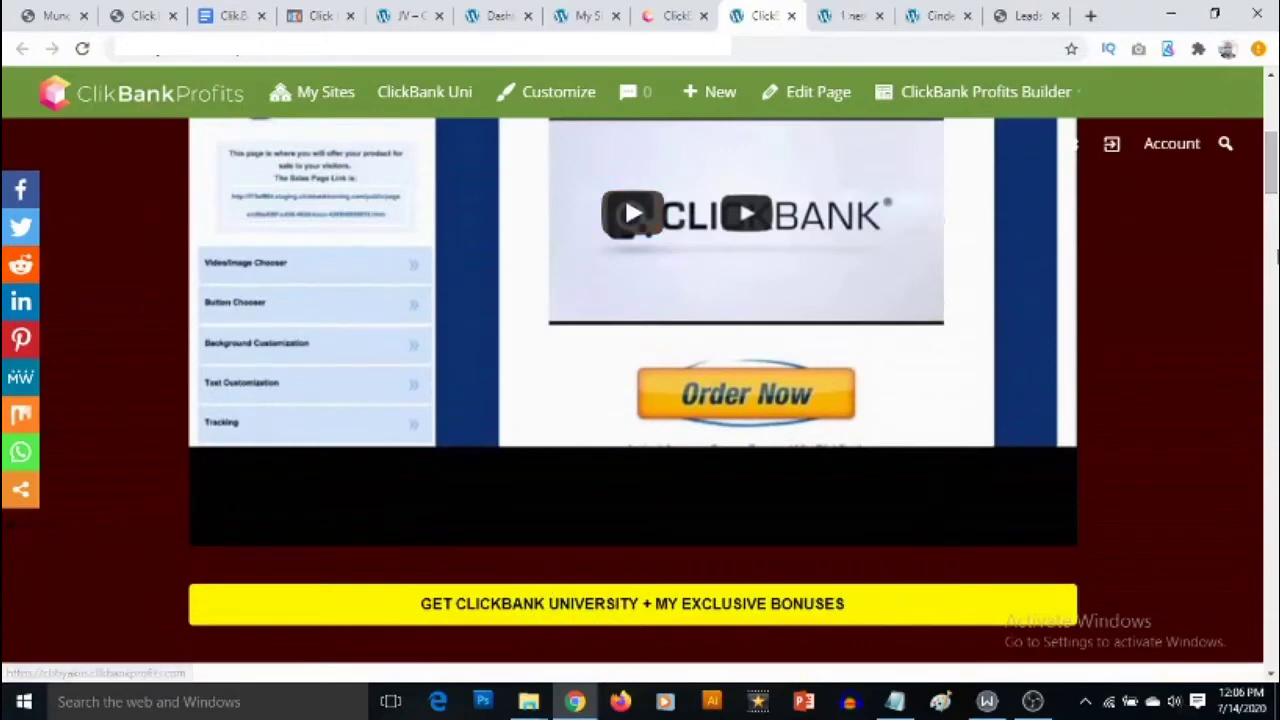
pyautogui.scroll(-3, 8, 524)
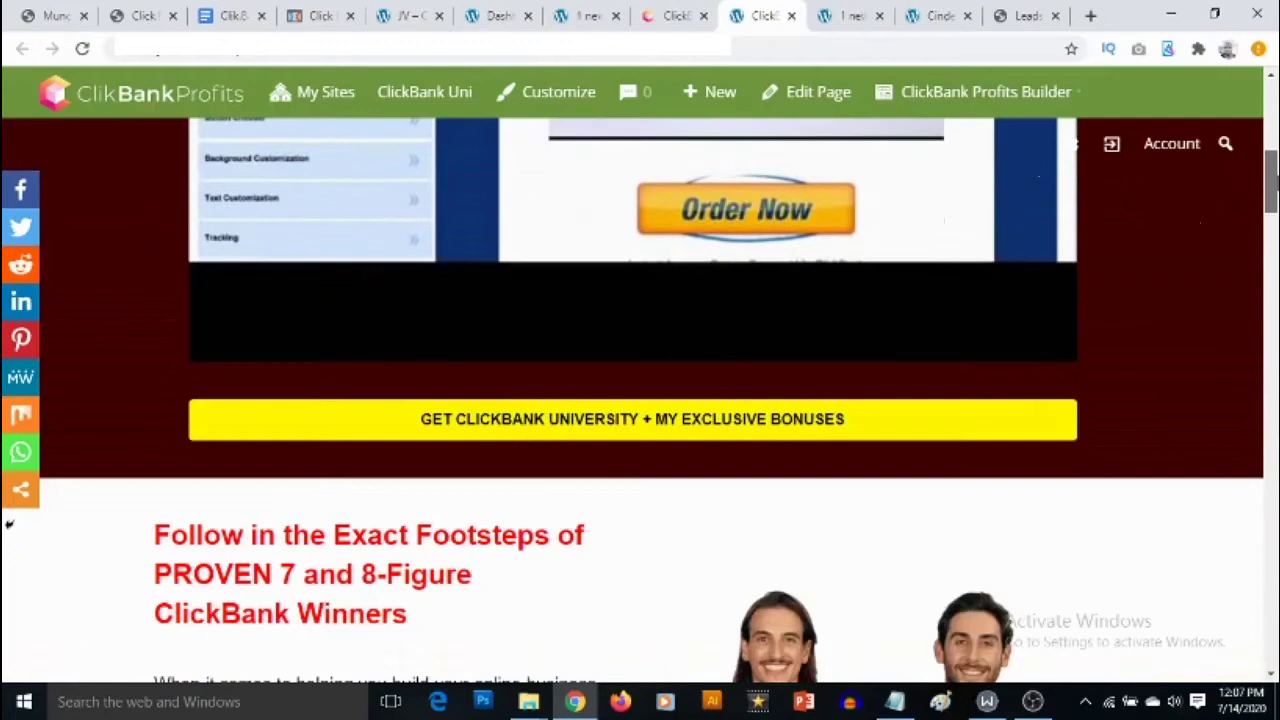
pyautogui.scroll(6, 8, 524)
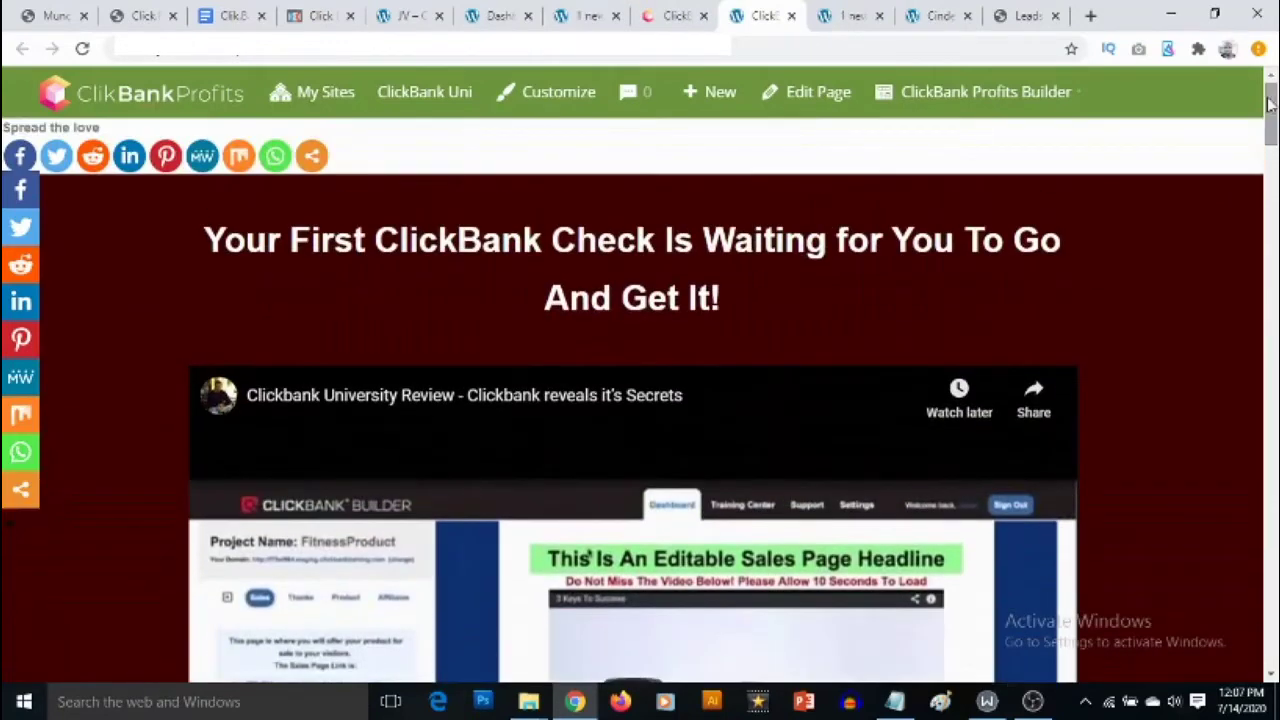
# Edit the ClickBank Uni Home page and launch the ClickBank Profits Builder on it
pyautogui.click(806, 95)
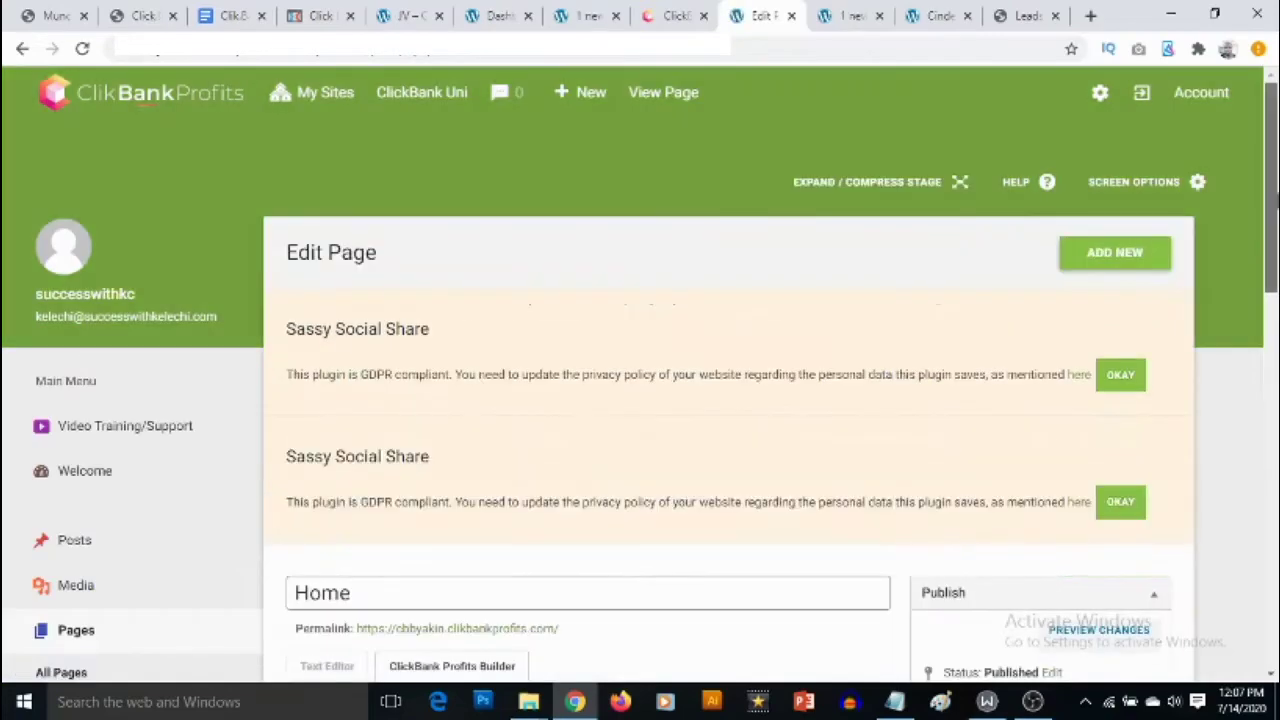
pyautogui.moveTo(1274, 200); pyautogui.dragTo(1274, 338)
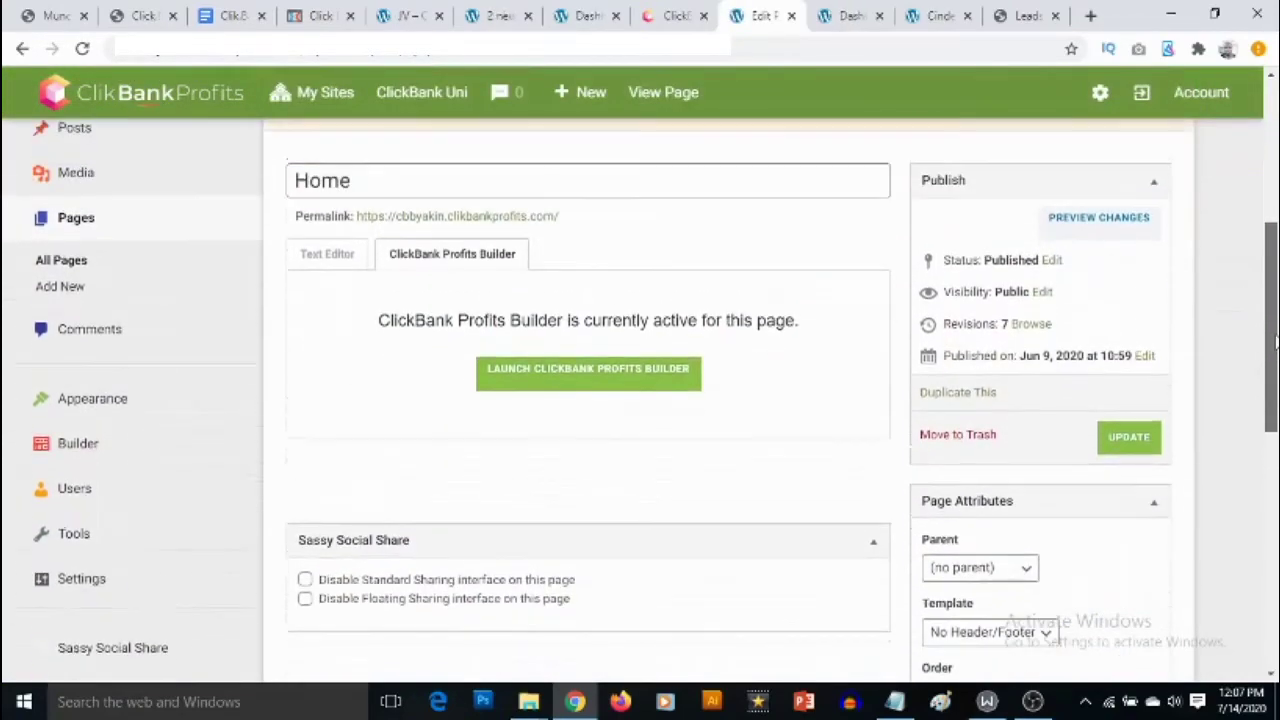
pyautogui.click(629, 387)
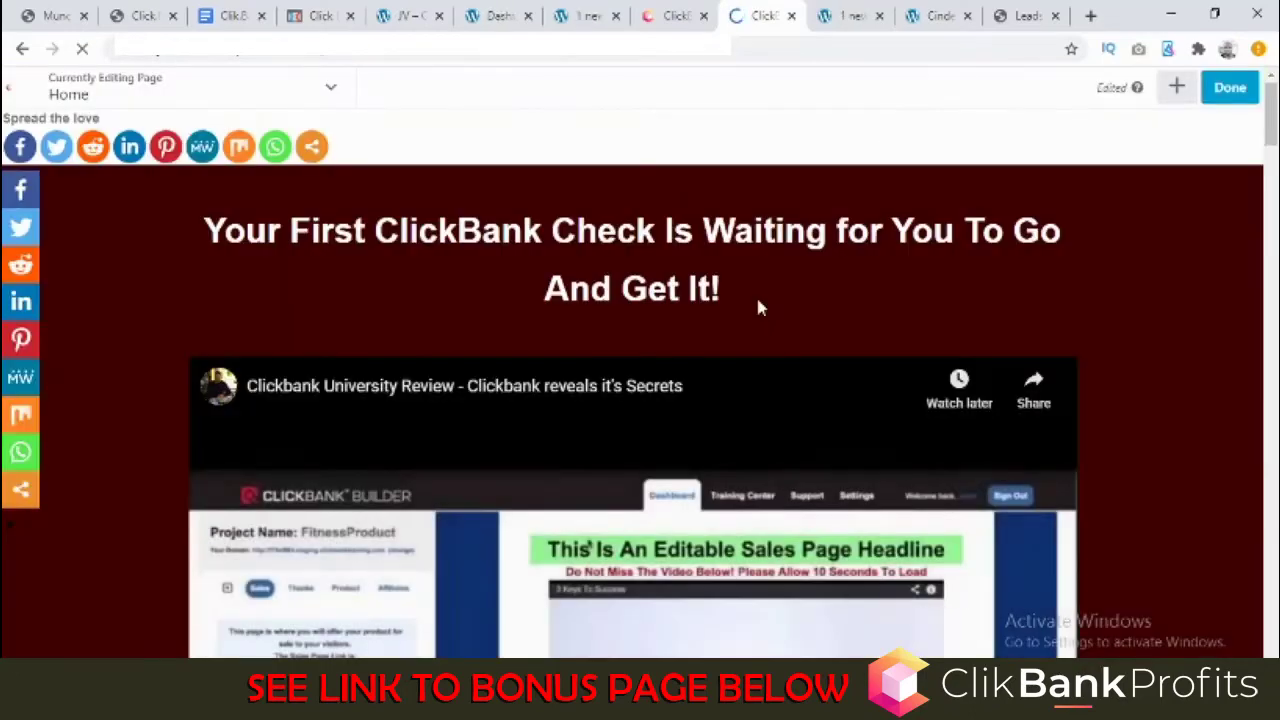
# Open the text block's Text Editor in the builder, then cancel without changing anything
pyautogui.scroll(-8, 1268, 125)
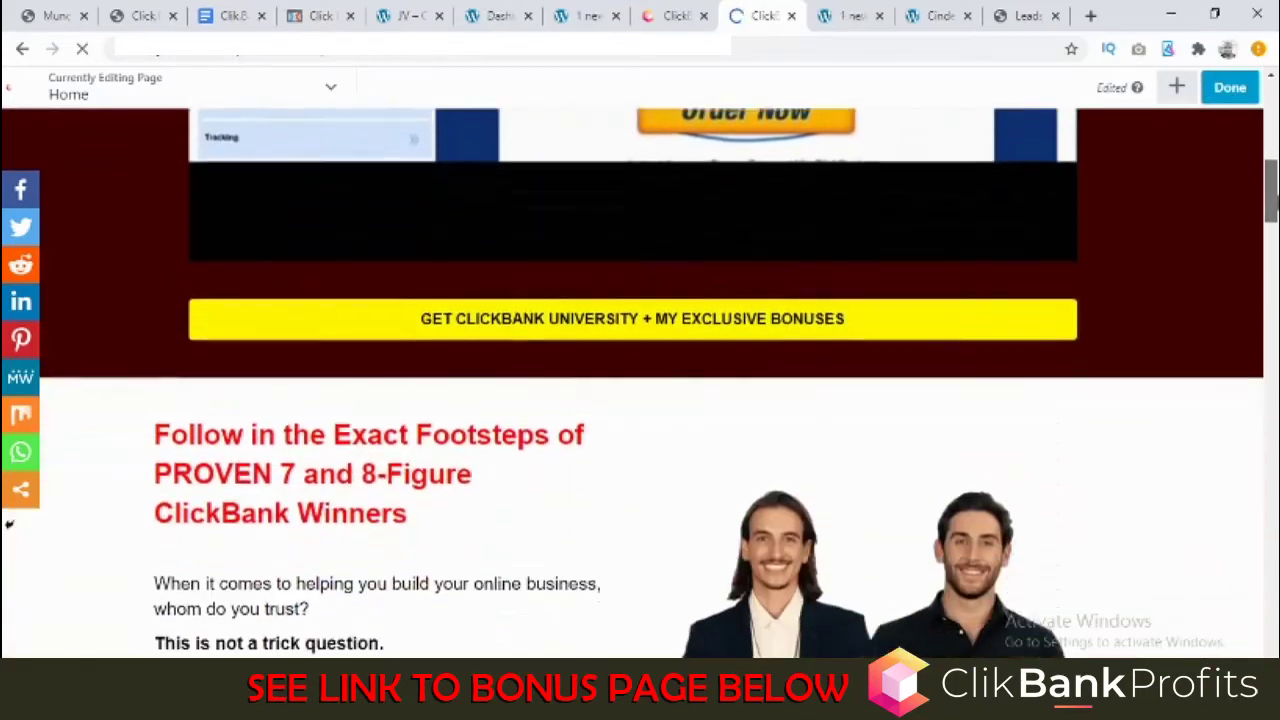
pyautogui.moveTo(820, 323)
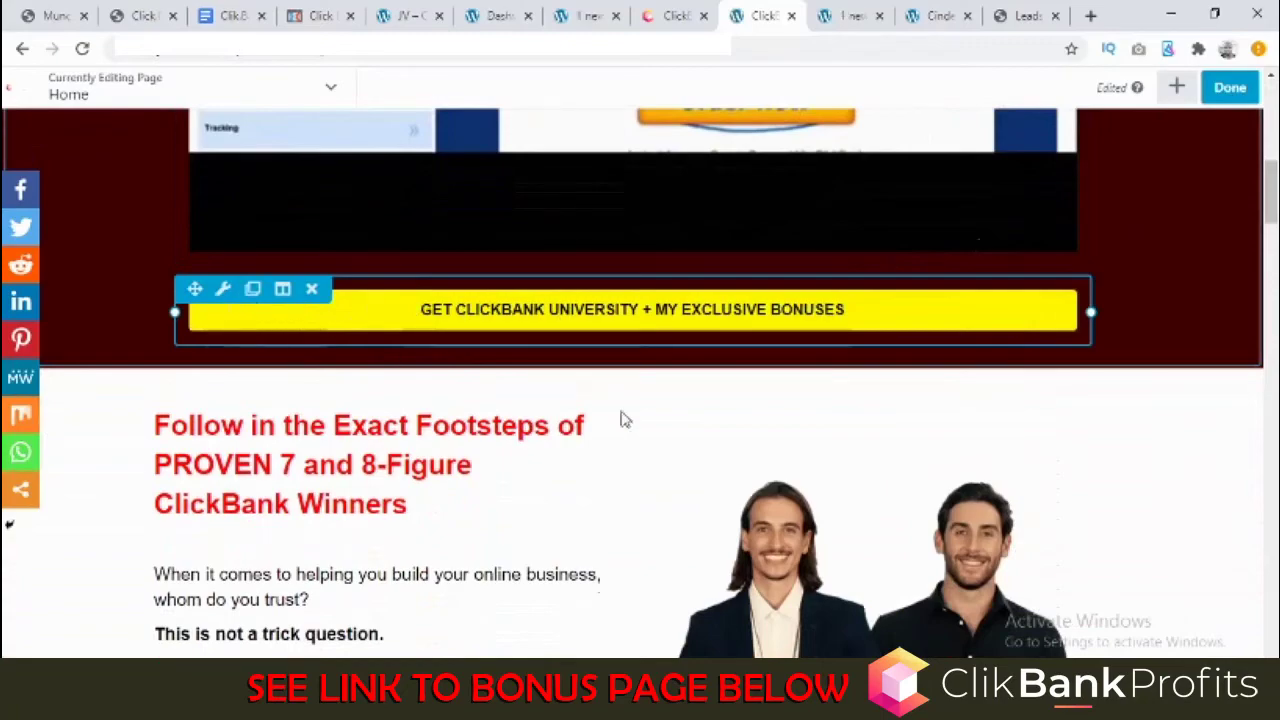
pyautogui.moveTo(673, 535)
pyautogui.moveTo(1270, 190); pyautogui.dragTo(1270, 218)
pyautogui.moveTo(371, 434)
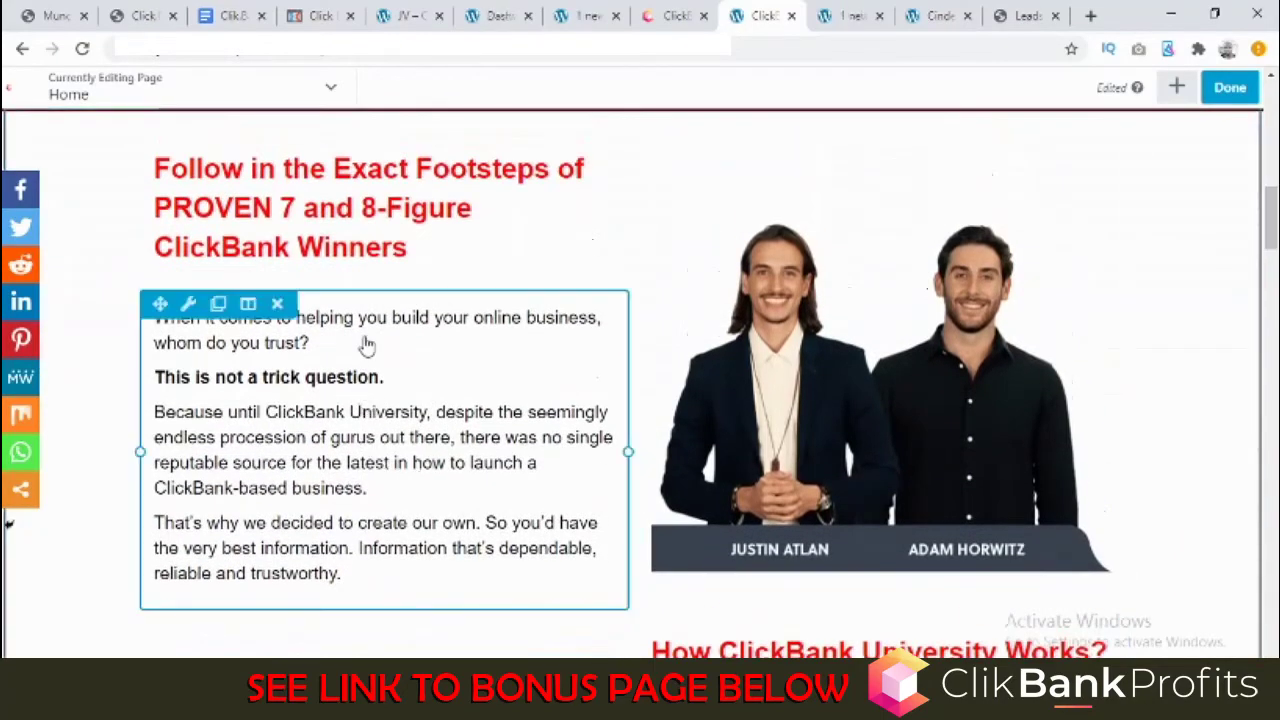
pyautogui.click(186, 306)
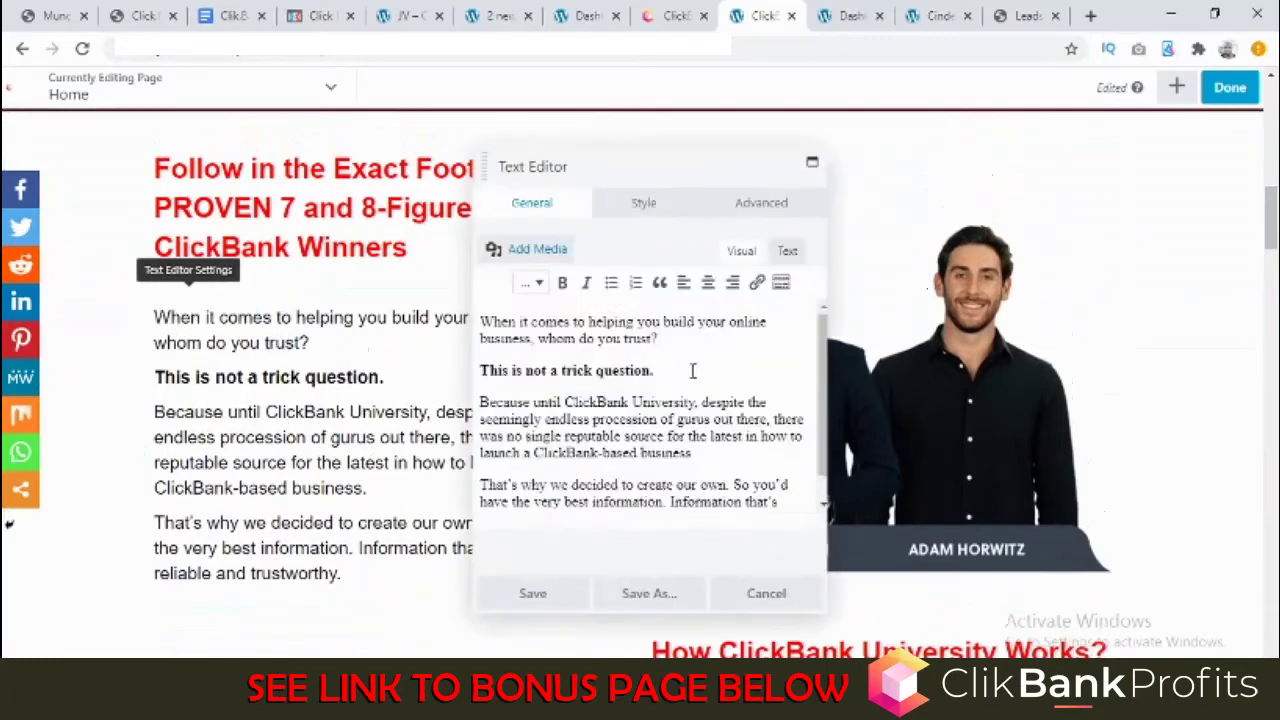
pyautogui.click(724, 373)
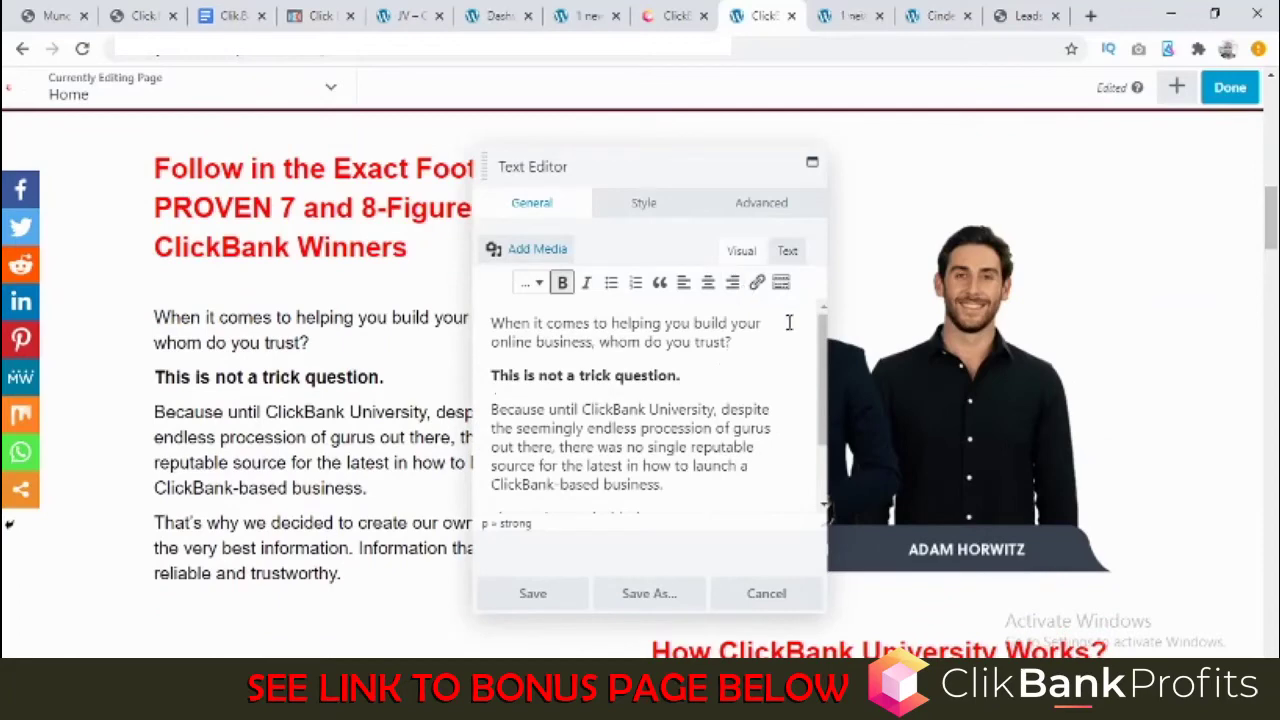
pyautogui.click(766, 590)
pyautogui.scroll(5, 851, 400)
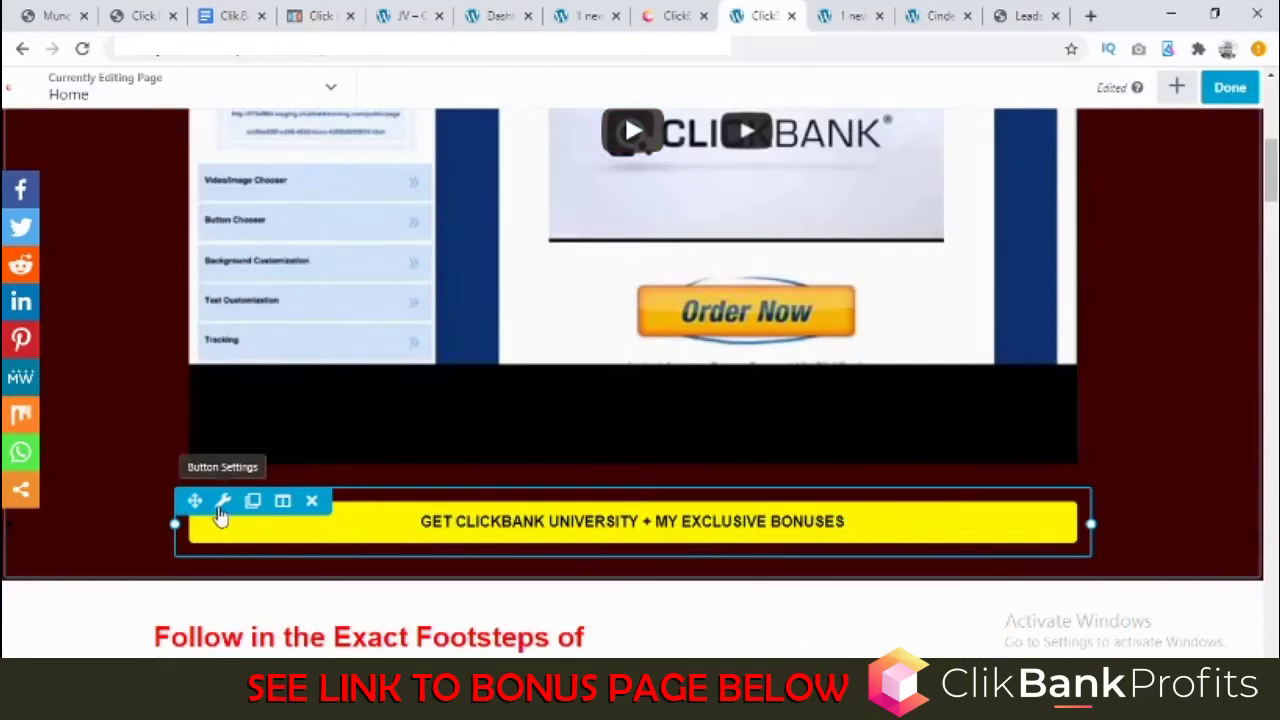
# Open the yellow bonus button's settings, select its Link field, and save
pyautogui.click(221, 506)
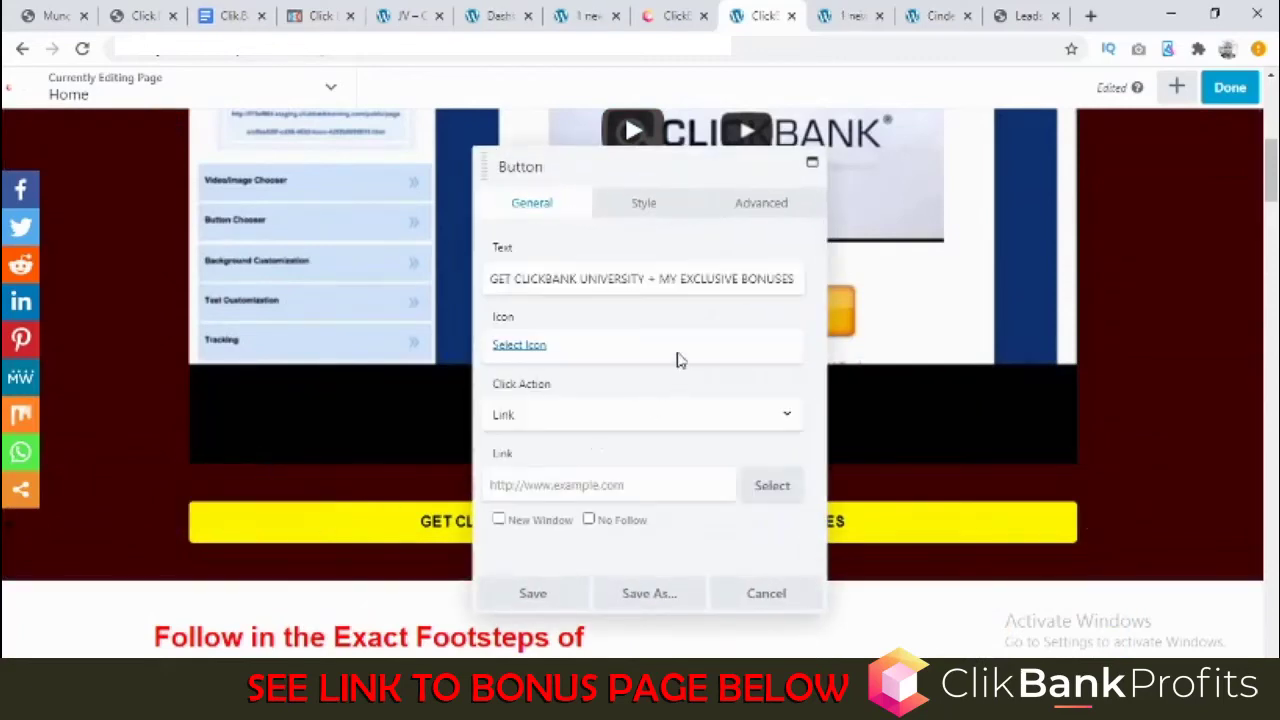
pyautogui.click(556, 485)
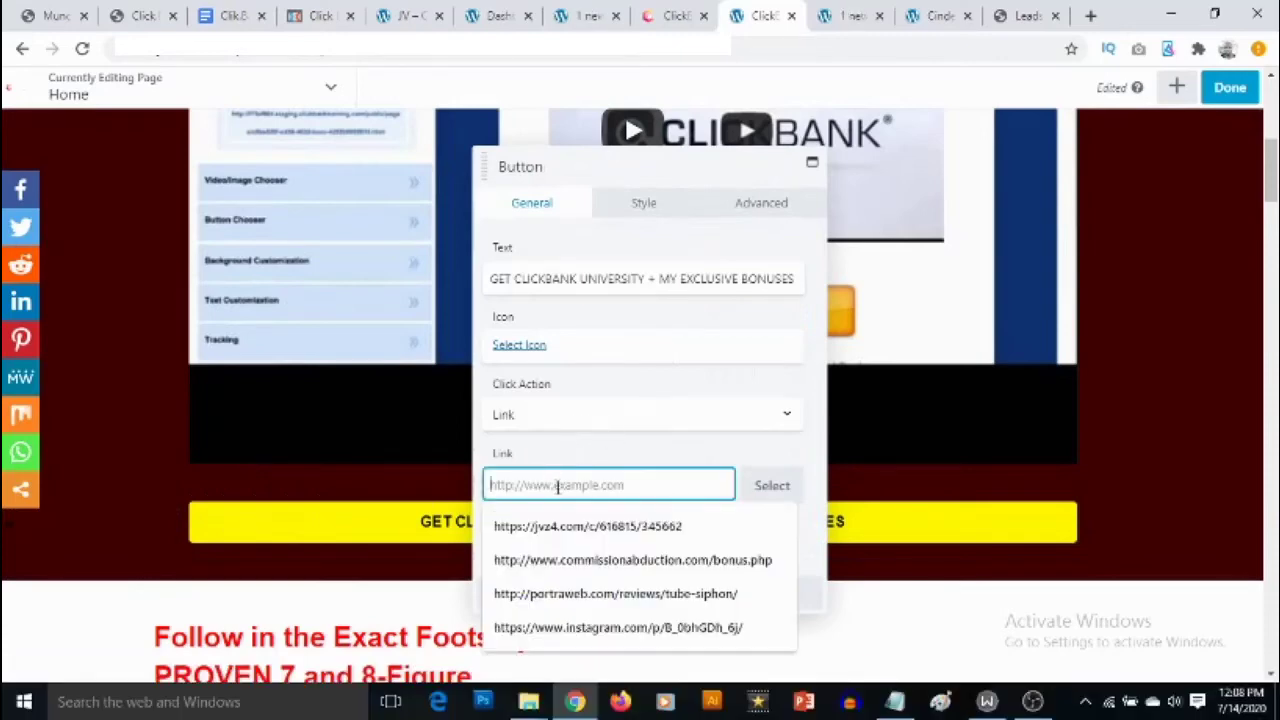
pyautogui.click(656, 463)
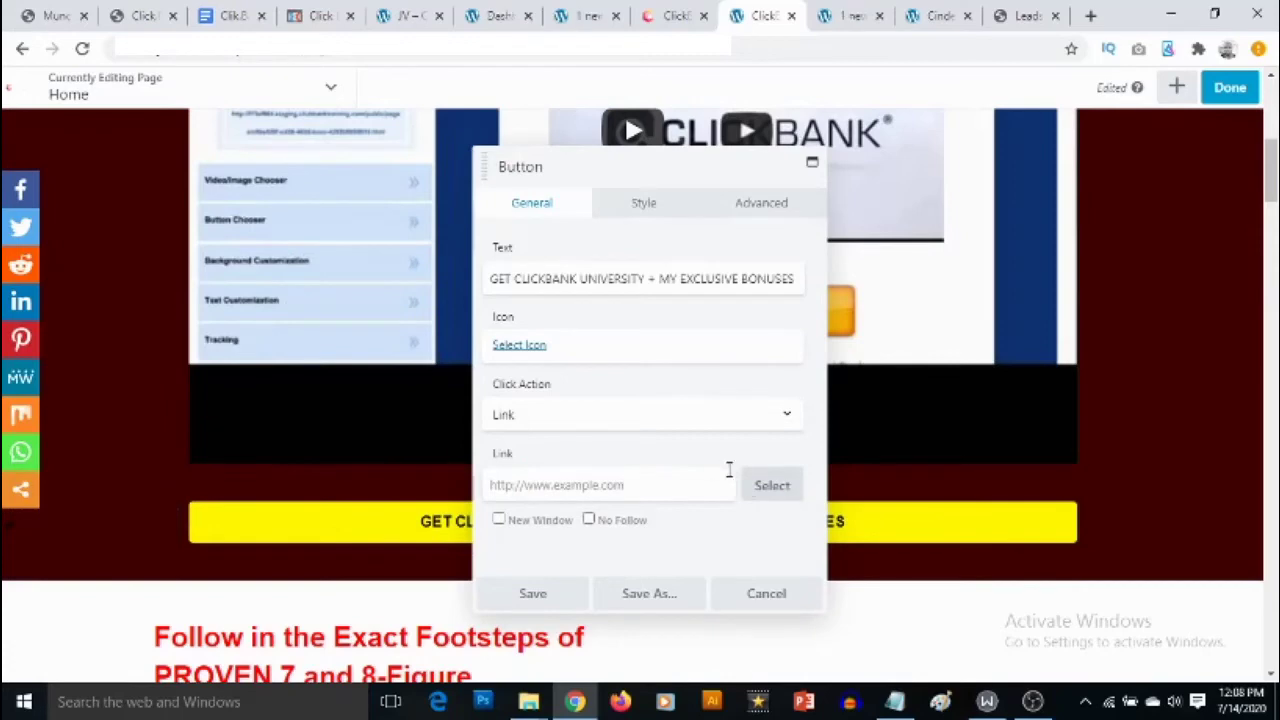
pyautogui.click(530, 600)
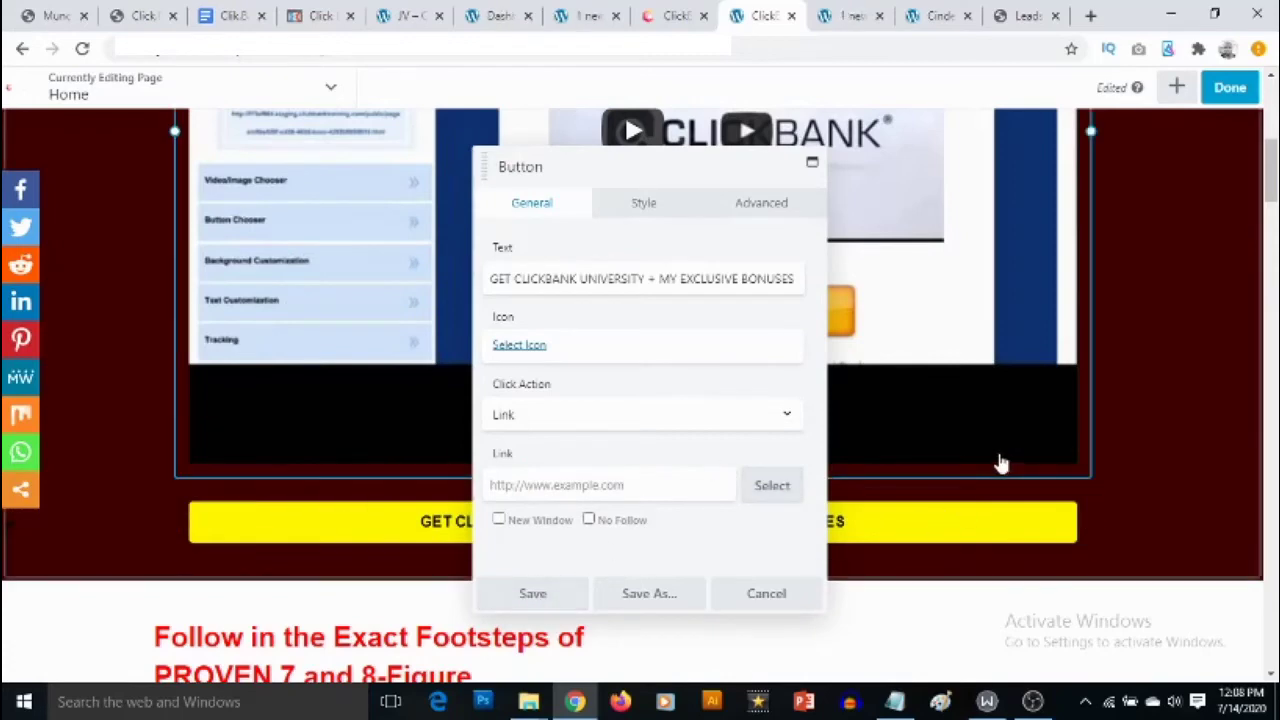